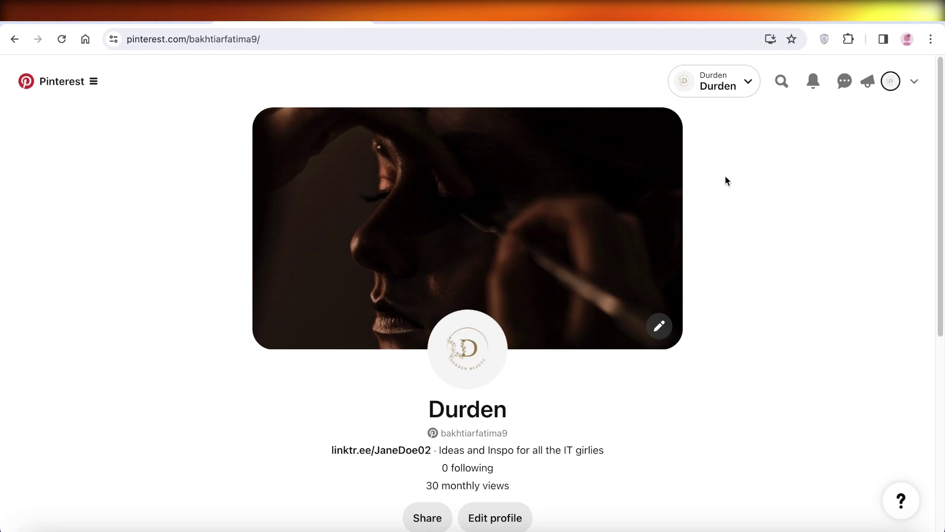
- Look over the pink BESTOOL hair scalp massager brush listing ($9.99) on Amazon, then return to the Pinterest profile
{"action": "scroll", "coordinate": [725, 176], "scroll_direction": "down", "scroll_amount": 5}
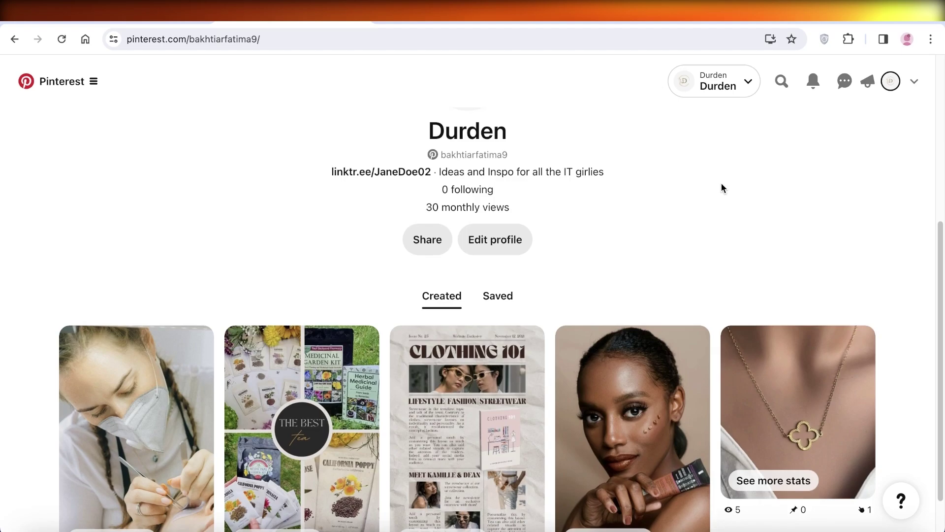
{"action": "scroll", "coordinate": [722, 182], "scroll_direction": "up", "scroll_amount": 1}
{"action": "scroll", "coordinate": [721, 182], "scroll_direction": "down", "scroll_amount": 2}
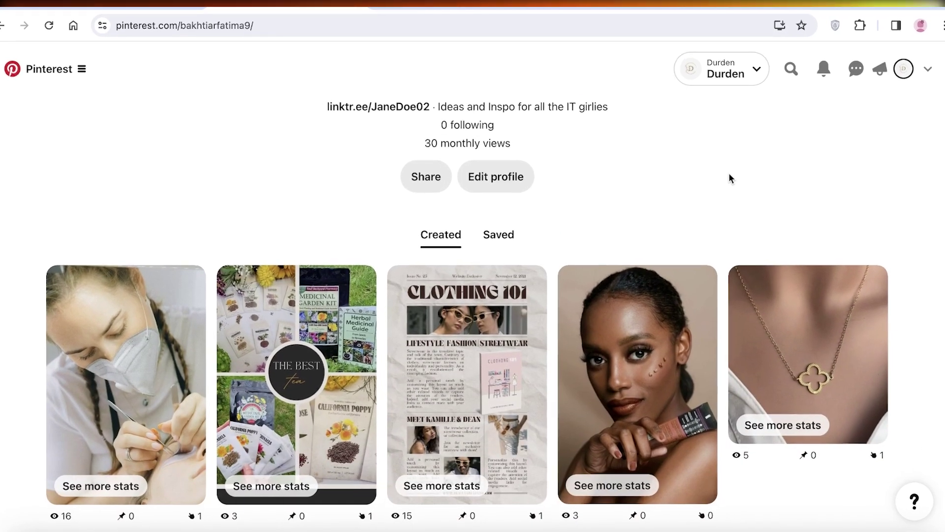
{"action": "scroll", "coordinate": [730, 178], "scroll_direction": "up", "scroll_amount": 5}
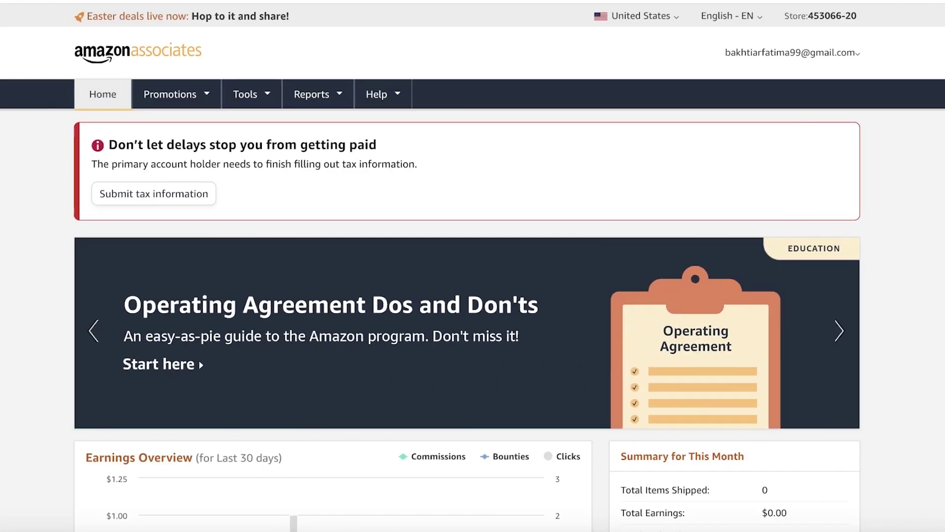
{"action": "left_click", "coordinate": [636, 16]}
{"action": "key", "text": "Escape"}
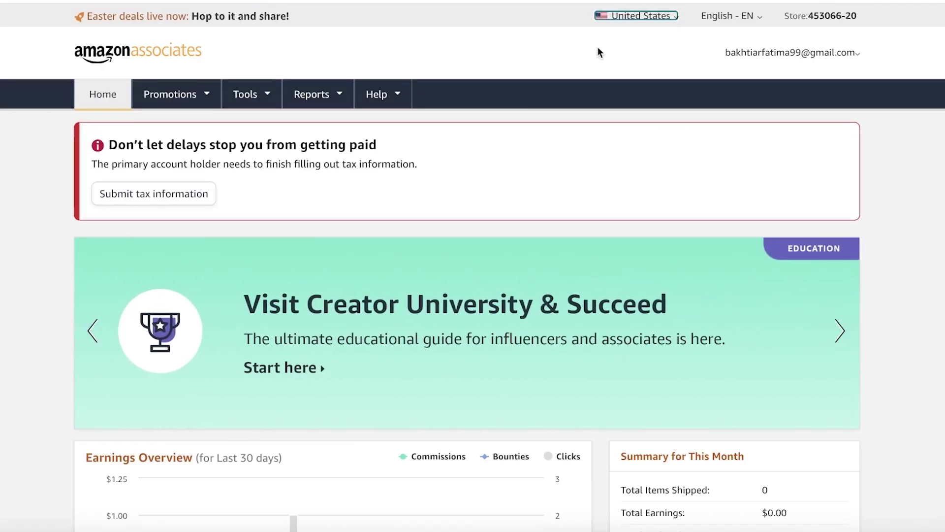
{"action": "scroll", "coordinate": [598, 155], "scroll_direction": "down", "scroll_amount": 6}
{"action": "scroll", "coordinate": [418, 149], "scroll_direction": "up", "scroll_amount": 2}
{"action": "mouse_move", "coordinate": [291, 259]}
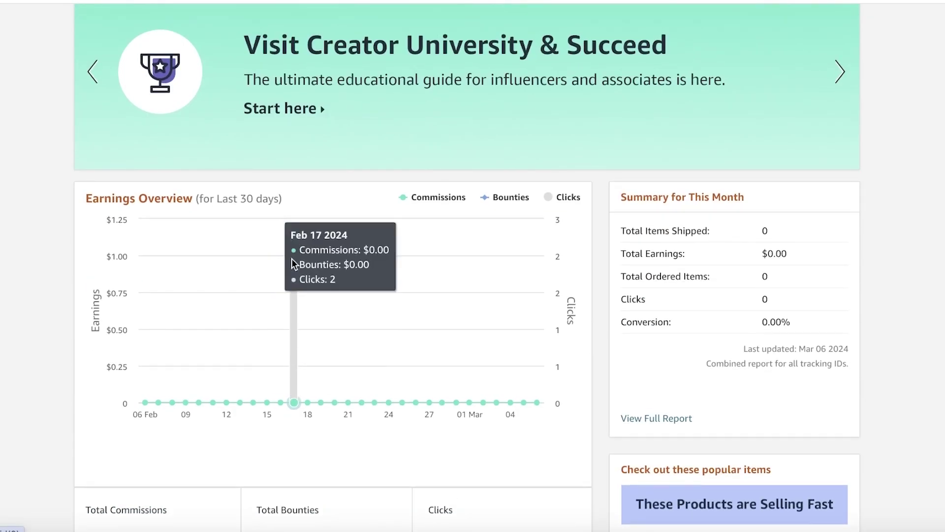
{"action": "scroll", "coordinate": [293, 261], "scroll_direction": "up", "scroll_amount": 5}
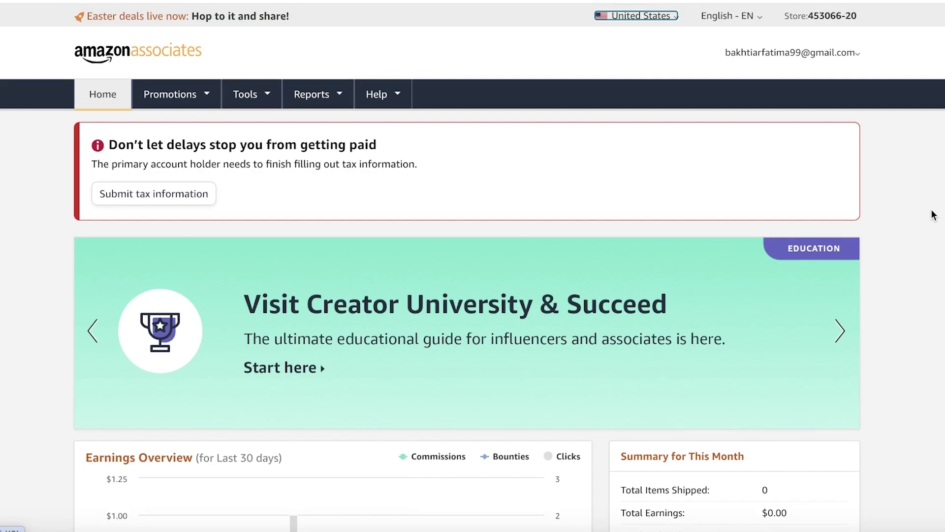
{"action": "scroll", "coordinate": [934, 219], "scroll_direction": "down", "scroll_amount": 3}
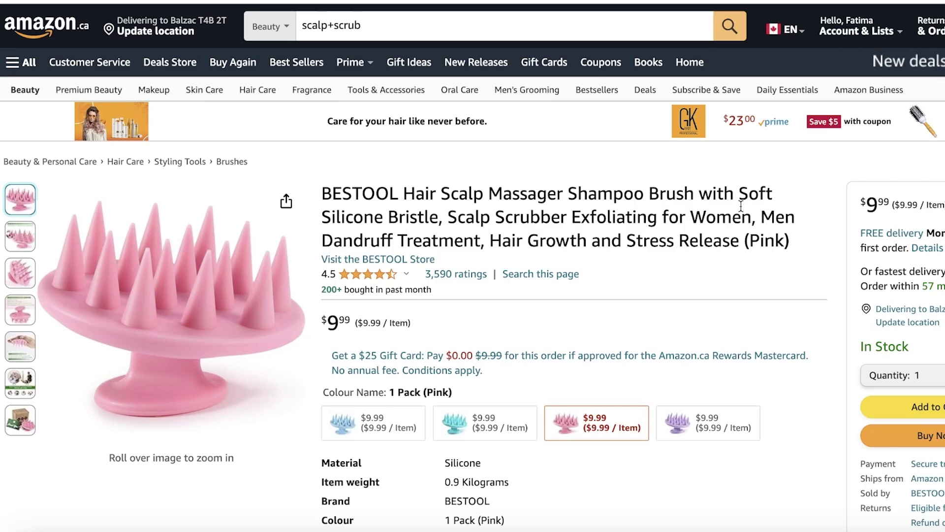
{"action": "scroll", "coordinate": [772, 222], "scroll_direction": "down", "scroll_amount": 1}
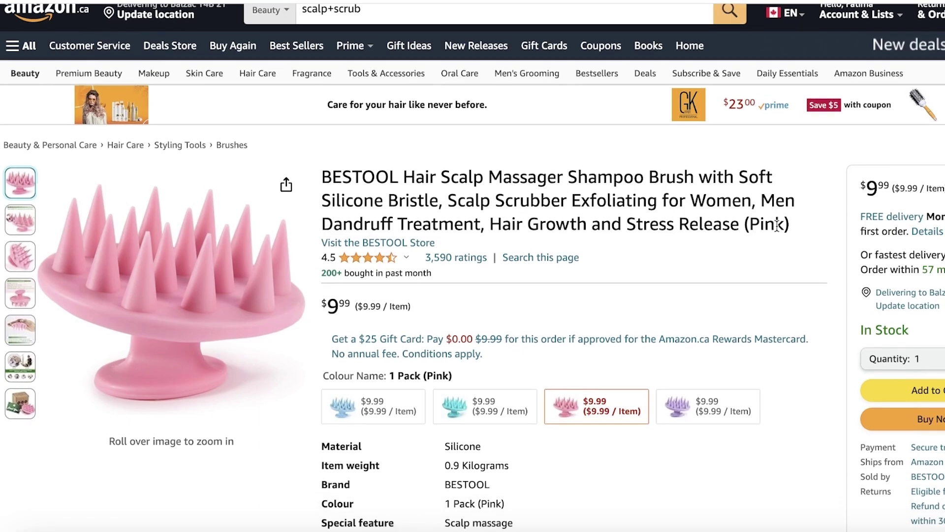
{"action": "scroll", "coordinate": [776, 225], "scroll_direction": "down", "scroll_amount": 6}
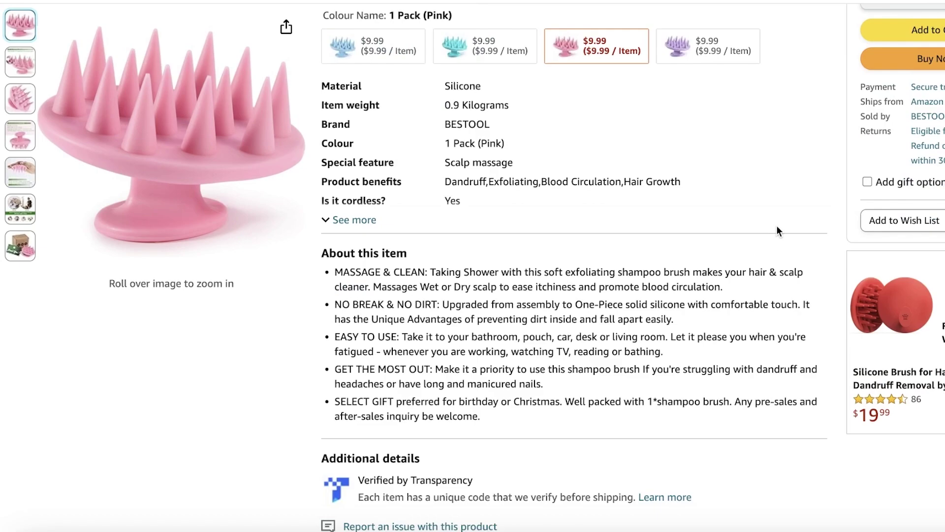
{"action": "scroll", "coordinate": [776, 226], "scroll_direction": "up", "scroll_amount": 8}
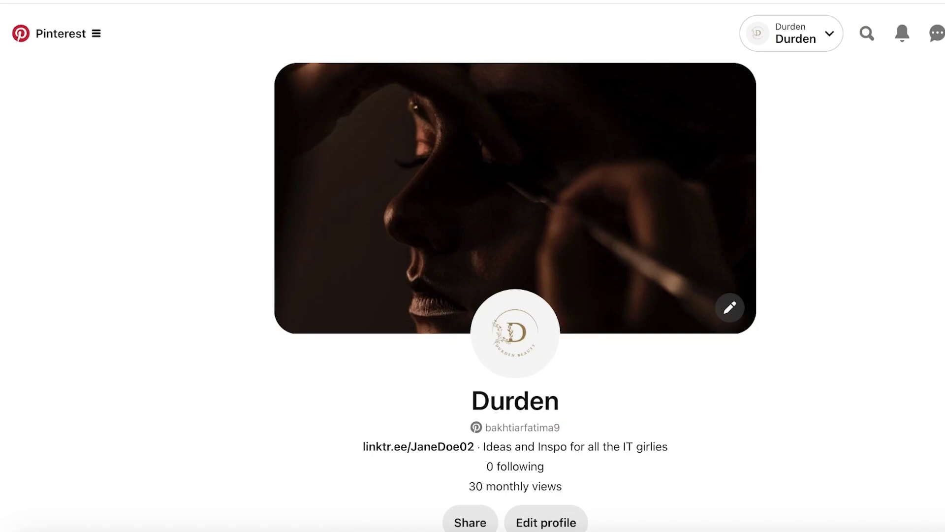
- Switch from the profile to the Pinterest home feed, close the Terms and Policy Updates banner, and browse the pins
{"action": "left_click", "coordinate": [41, 32]}
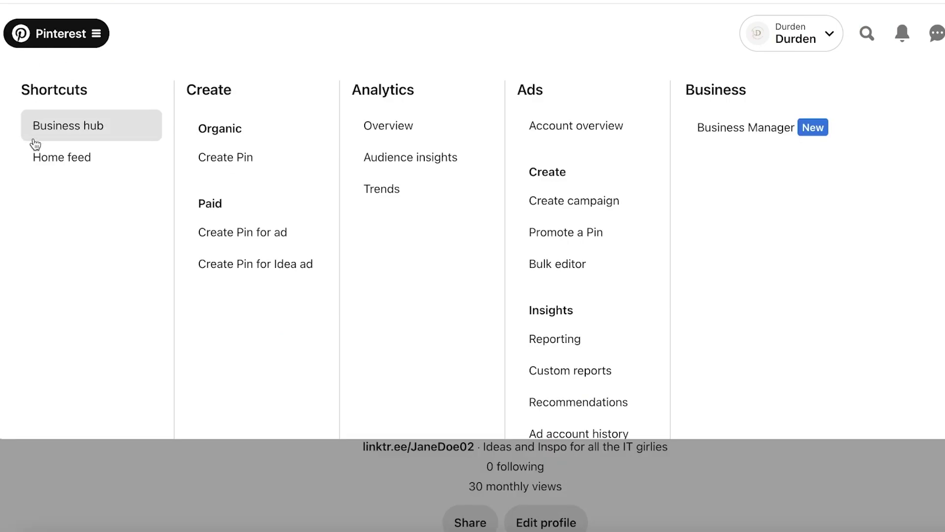
{"action": "left_click", "coordinate": [35, 156]}
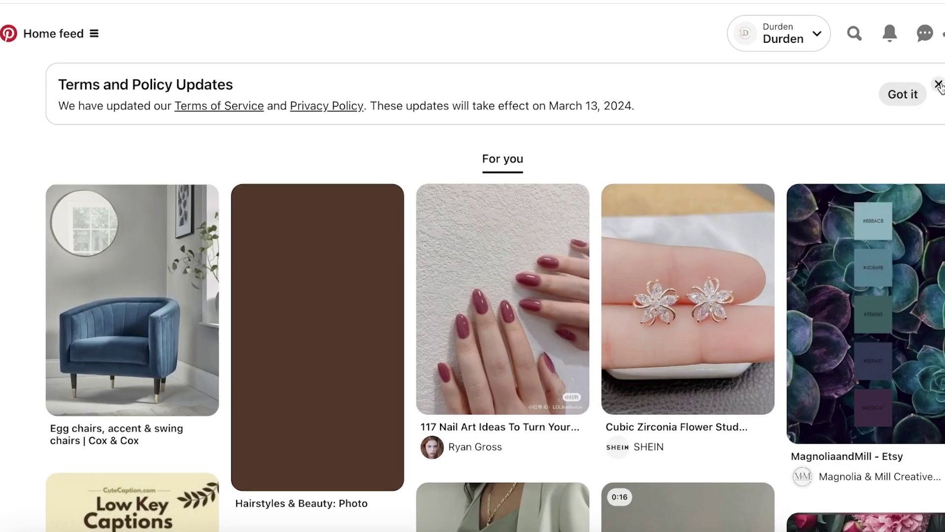
{"action": "left_click", "coordinate": [916, 94]}
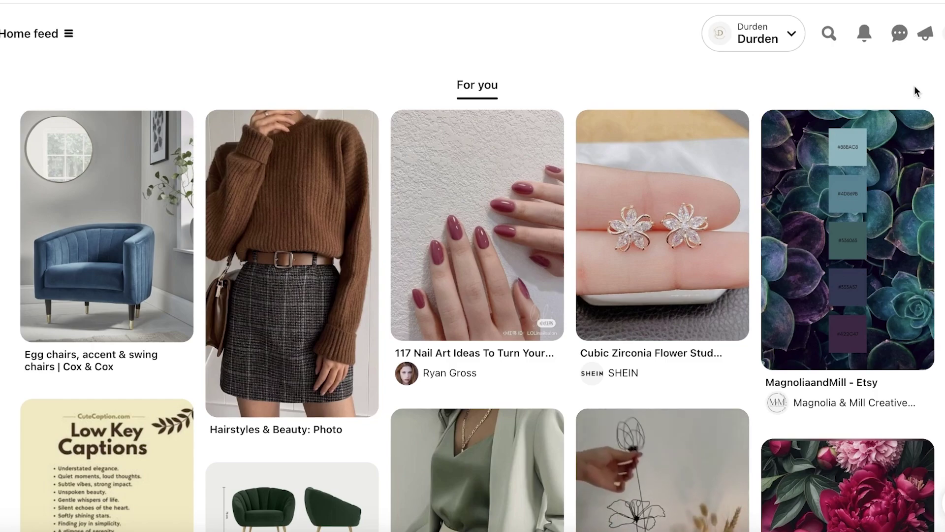
{"action": "scroll", "coordinate": [912, 94], "scroll_direction": "down", "scroll_amount": 3}
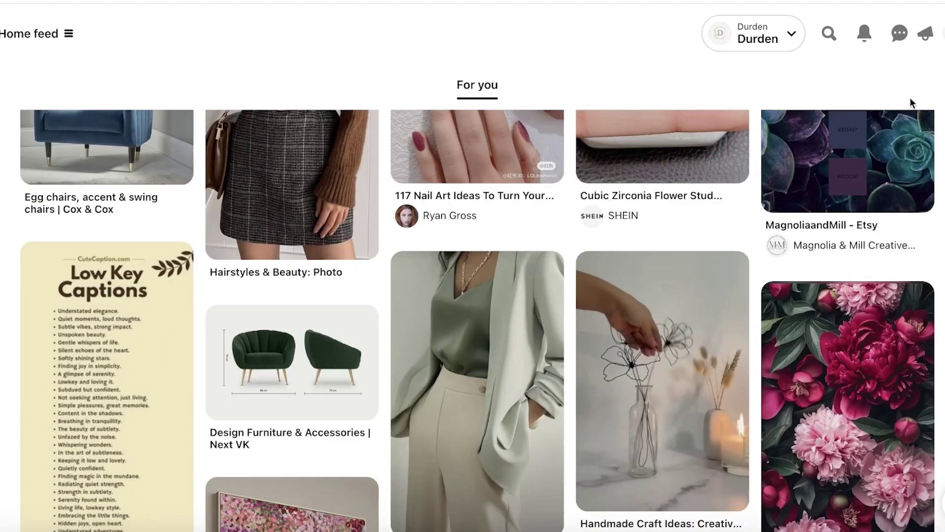
{"action": "scroll", "coordinate": [910, 97], "scroll_direction": "down", "scroll_amount": 5}
{"action": "scroll", "coordinate": [910, 97], "scroll_direction": "down", "scroll_amount": 5}
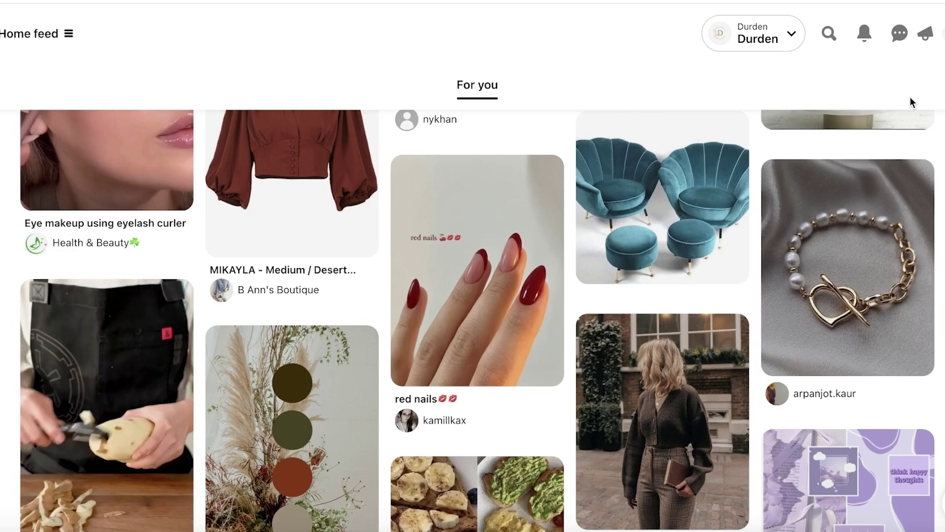
{"action": "scroll", "coordinate": [910, 97], "scroll_direction": "down", "scroll_amount": 5}
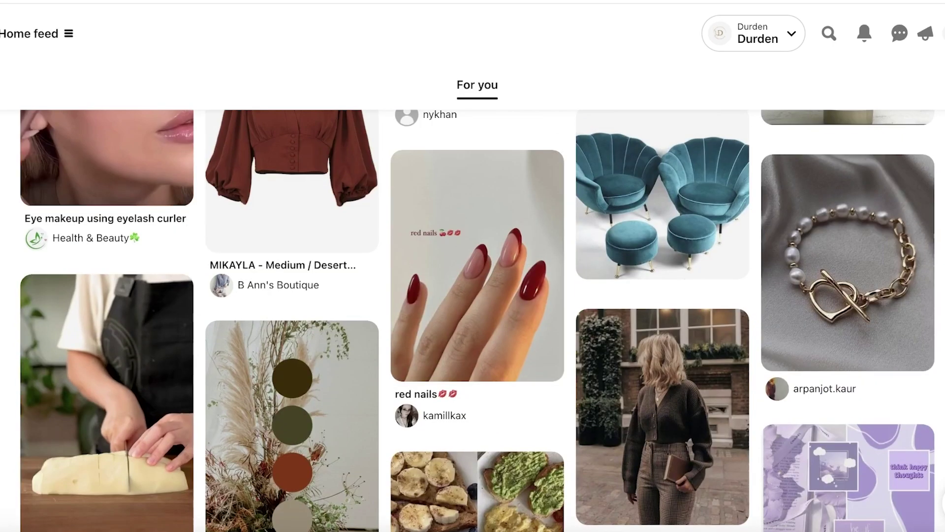
{"action": "scroll", "coordinate": [477, 321], "scroll_direction": "up", "scroll_amount": 10}
{"action": "scroll", "coordinate": [478, 320], "scroll_direction": "down", "scroll_amount": 6}
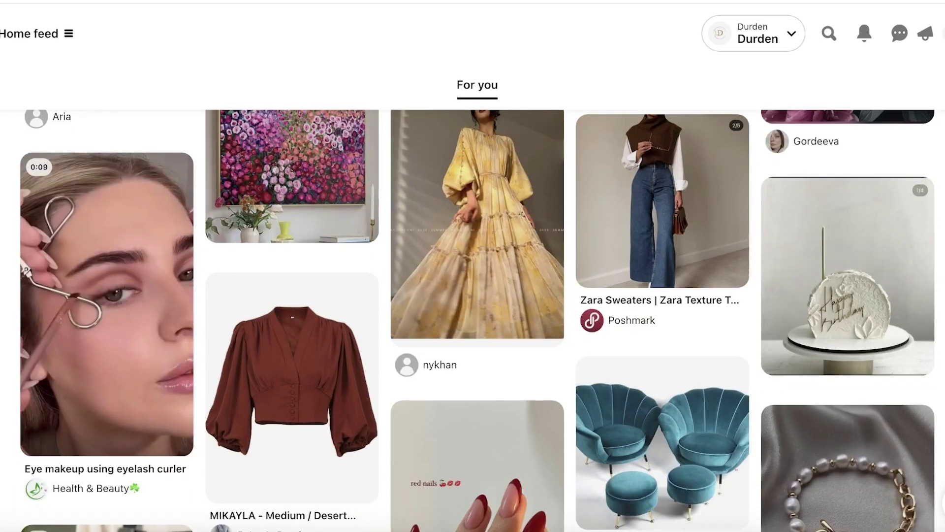
{"action": "scroll", "coordinate": [477, 321], "scroll_direction": "down", "scroll_amount": 10}
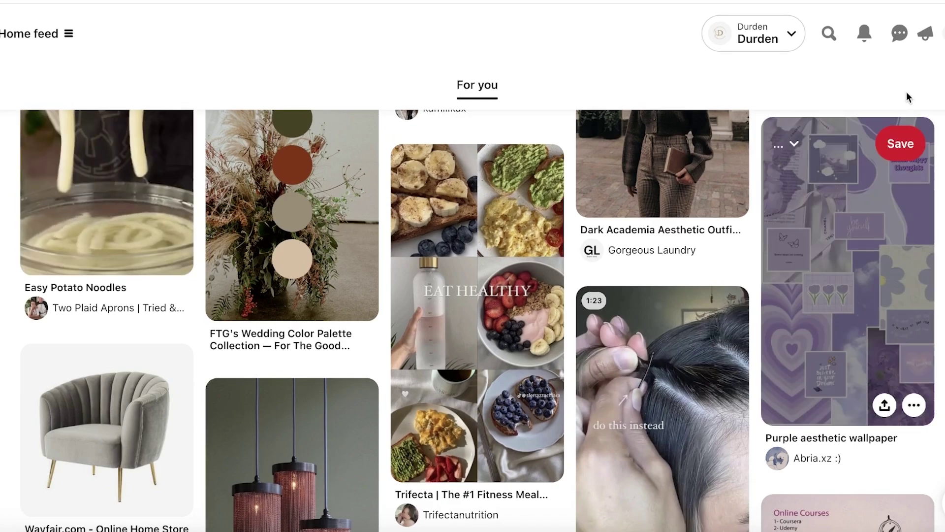
- In a new tab, open the emelline site from sites.google.com/new and show its Pages panel
{"action": "key", "text": "ctrl+t"}
{"action": "type", "text": "sites.google.com/new"}
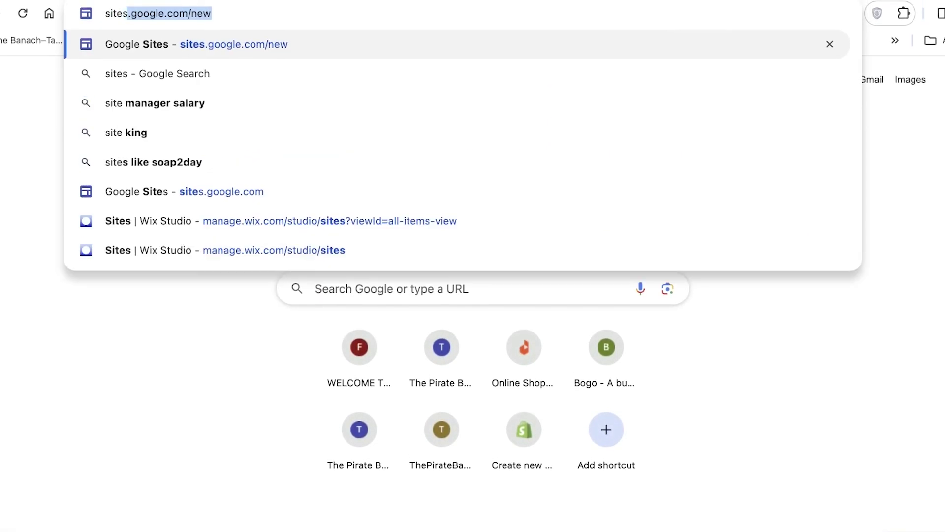
{"action": "key", "text": "Return"}
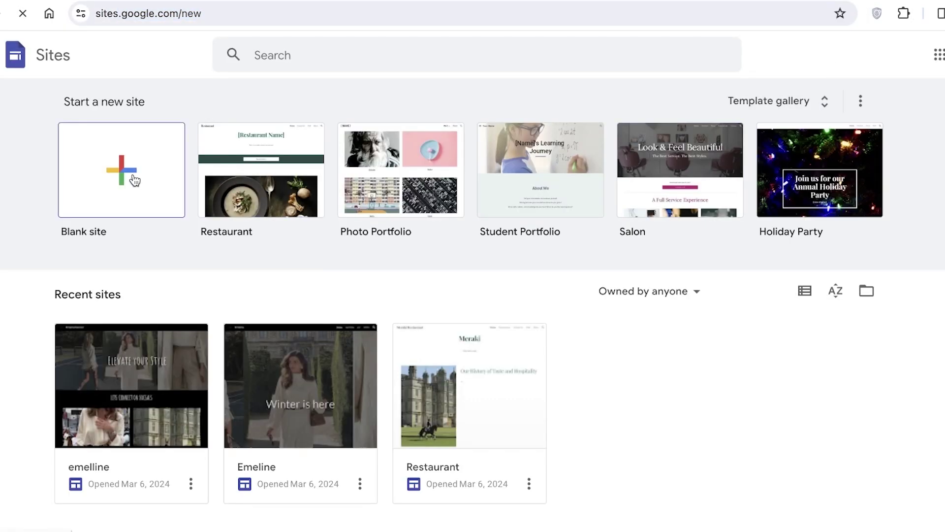
{"action": "left_click", "coordinate": [137, 402]}
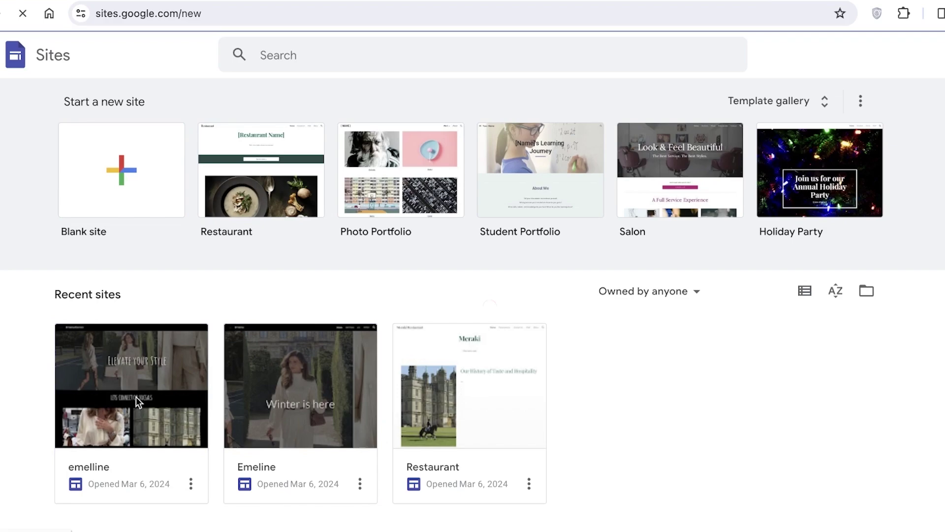
{"action": "scroll", "coordinate": [356, 197], "scroll_direction": "down", "scroll_amount": 10}
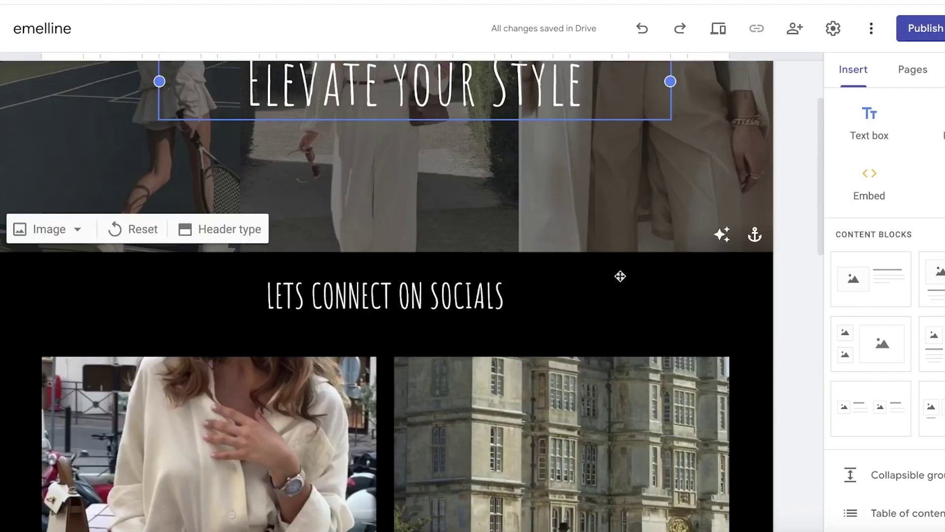
{"action": "scroll", "coordinate": [620, 274], "scroll_direction": "down", "scroll_amount": 10}
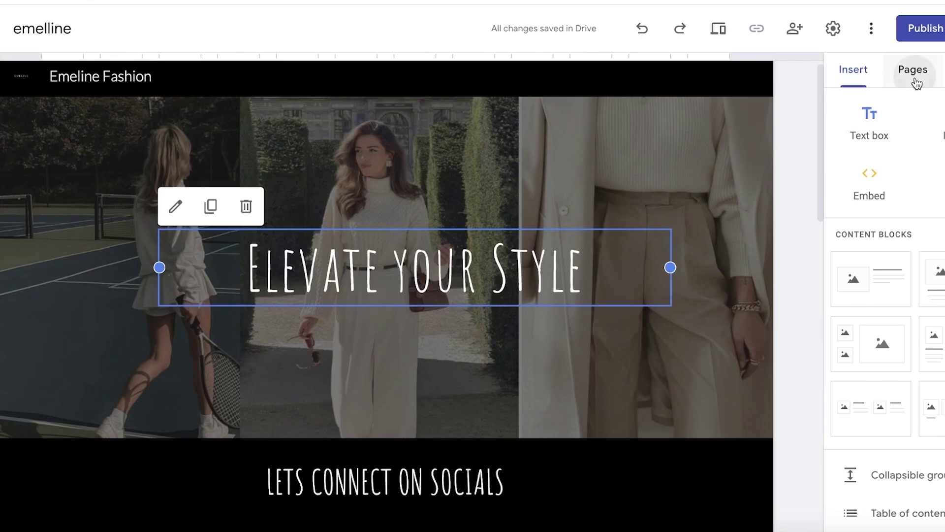
{"action": "left_click", "coordinate": [913, 74]}
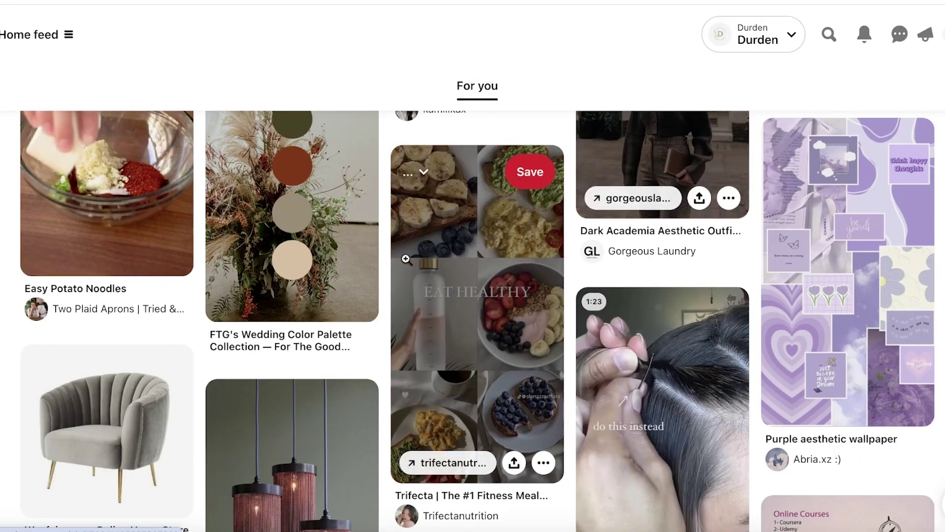
- Search Pinterest for 'hair care'
{"action": "scroll", "coordinate": [390, 253], "scroll_direction": "down", "scroll_amount": 12}
{"action": "scroll", "coordinate": [345, 147], "scroll_direction": "up", "scroll_amount": 10}
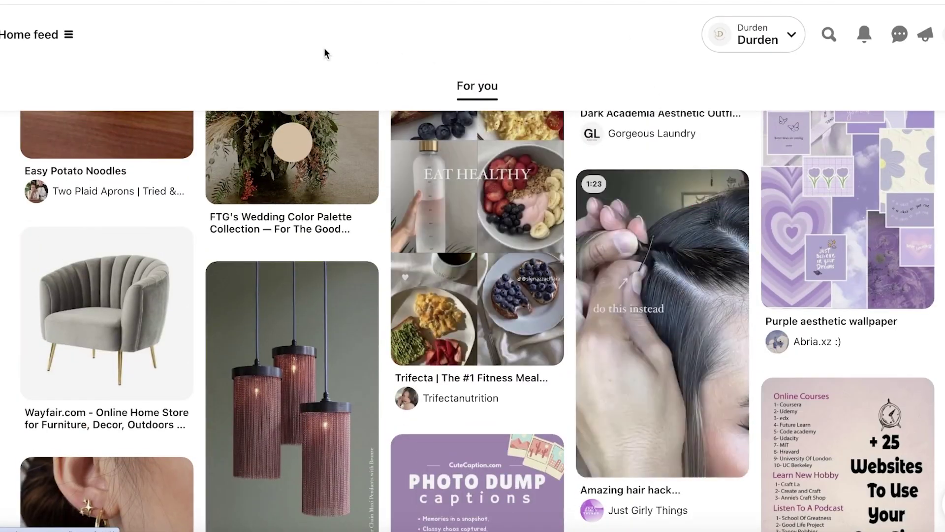
{"action": "scroll", "coordinate": [545, 93], "scroll_direction": "up", "scroll_amount": 10}
{"action": "left_click", "coordinate": [829, 36]}
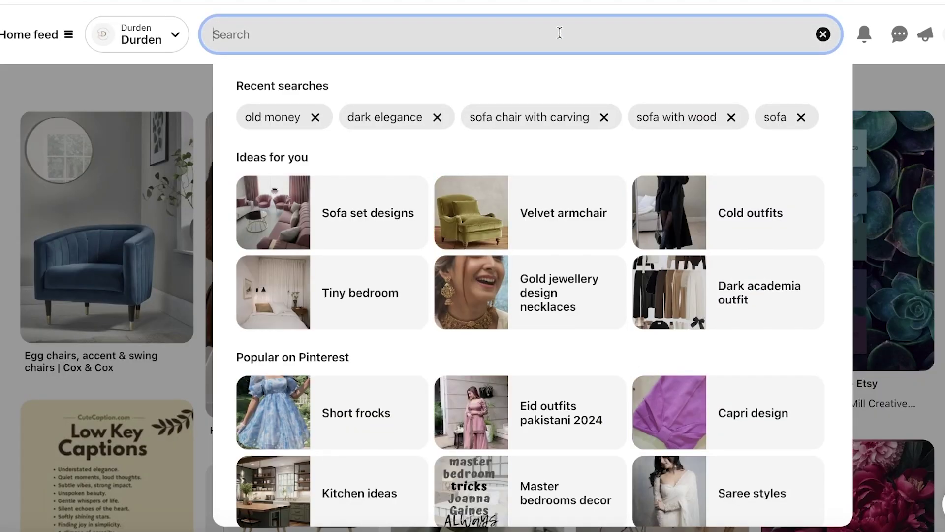
{"action": "type", "text": "hair care"}
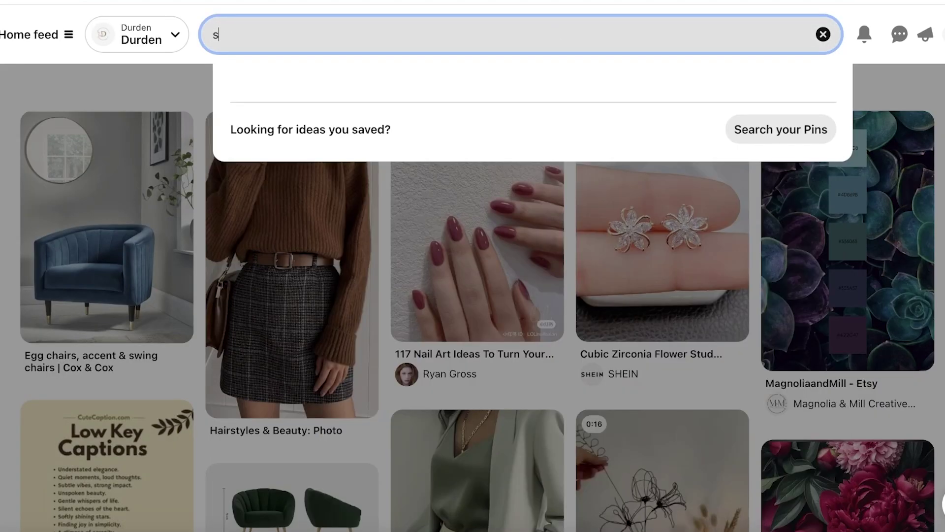
{"action": "key", "text": "Return"}
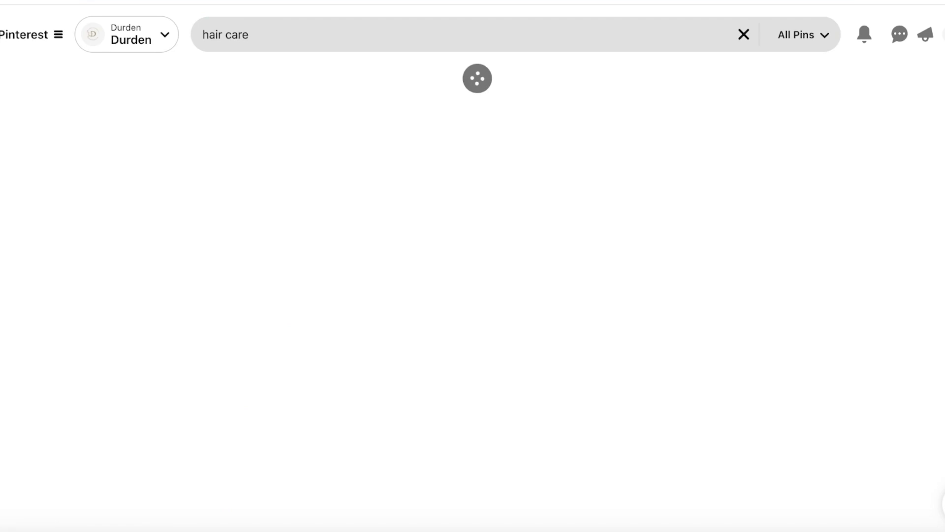
- Open the 'Hair Routine and Products for Heathy Hair' pin and follow its shopltk.com source link
{"action": "scroll", "coordinate": [306, 265], "scroll_direction": "down", "scroll_amount": 3}
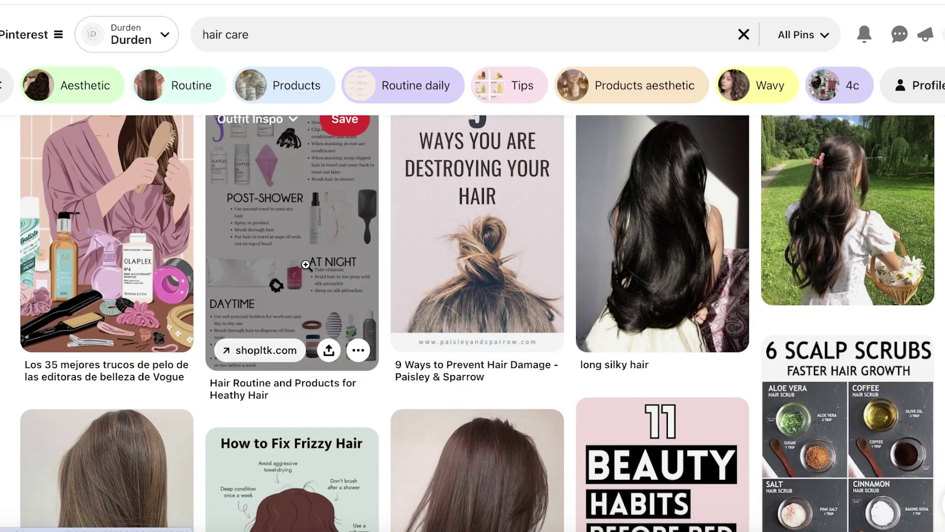
{"action": "scroll", "coordinate": [485, 243], "scroll_direction": "up", "scroll_amount": 3}
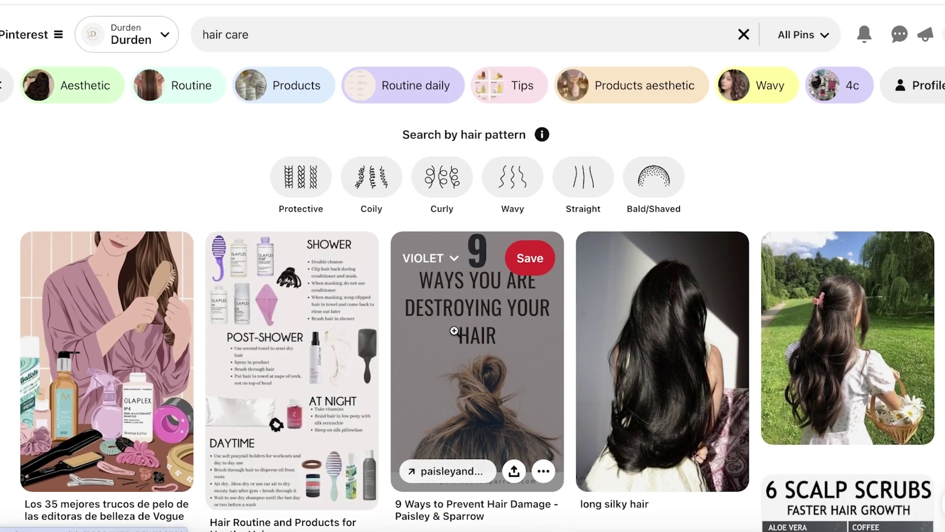
{"action": "scroll", "coordinate": [295, 344], "scroll_direction": "down", "scroll_amount": 3}
{"action": "scroll", "coordinate": [123, 320], "scroll_direction": "up", "scroll_amount": 3}
{"action": "scroll", "coordinate": [244, 352], "scroll_direction": "down", "scroll_amount": 3}
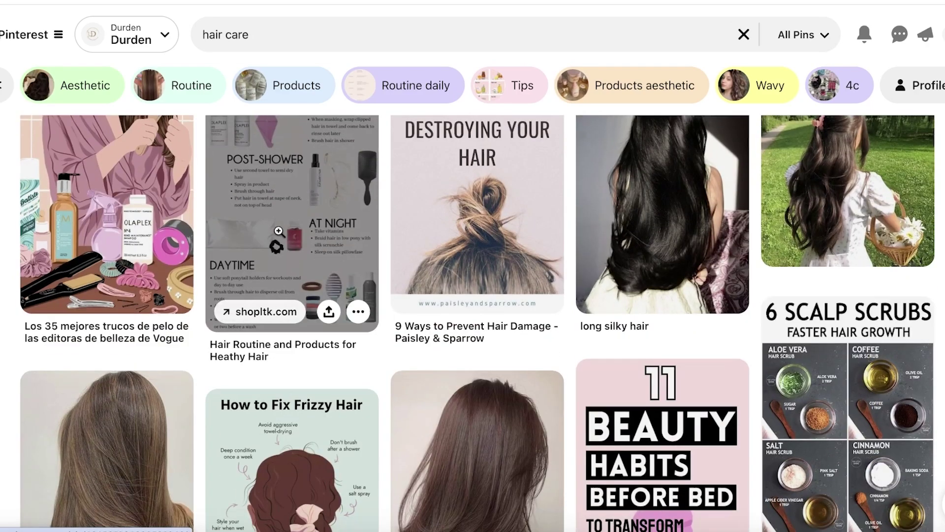
{"action": "left_click", "coordinate": [244, 355]}
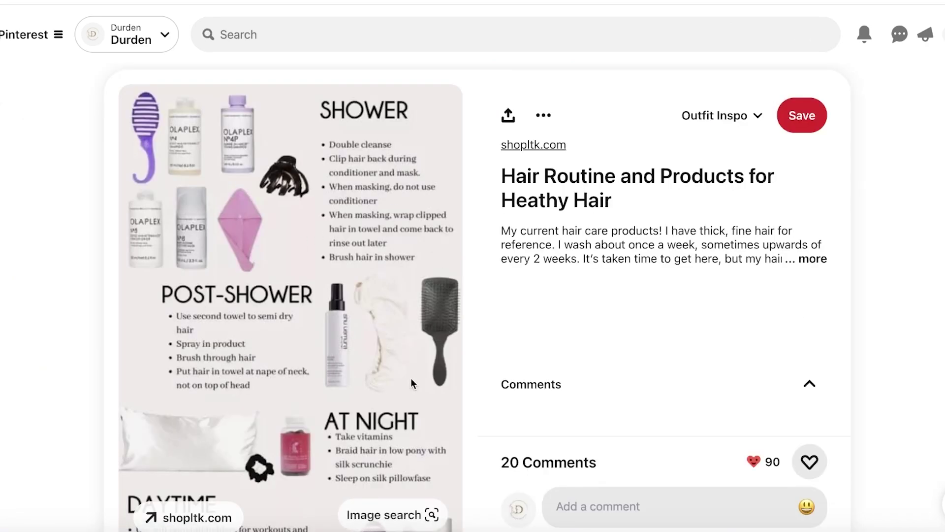
{"action": "left_click", "coordinate": [520, 147]}
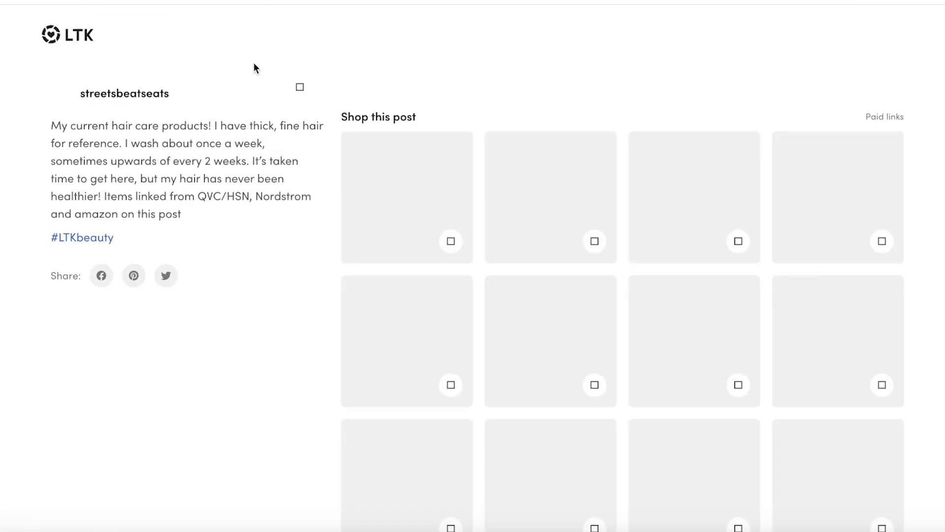
- Scroll through the LTK 'Shop this post' hair care products, then go back to the Pinterest pin
{"action": "scroll", "coordinate": [373, 67], "scroll_direction": "down", "scroll_amount": 1}
{"action": "scroll", "coordinate": [379, 99], "scroll_direction": "down", "scroll_amount": 2}
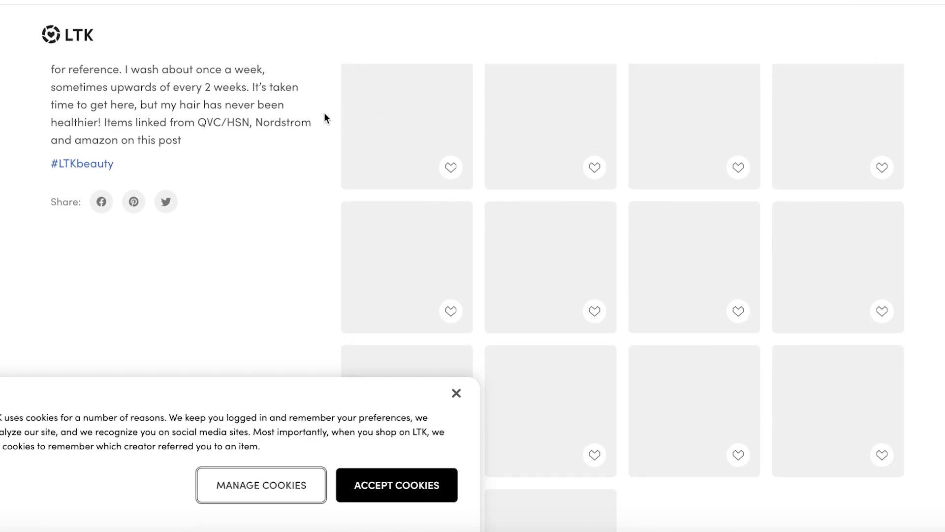
{"action": "scroll", "coordinate": [302, 111], "scroll_direction": "down", "scroll_amount": 1}
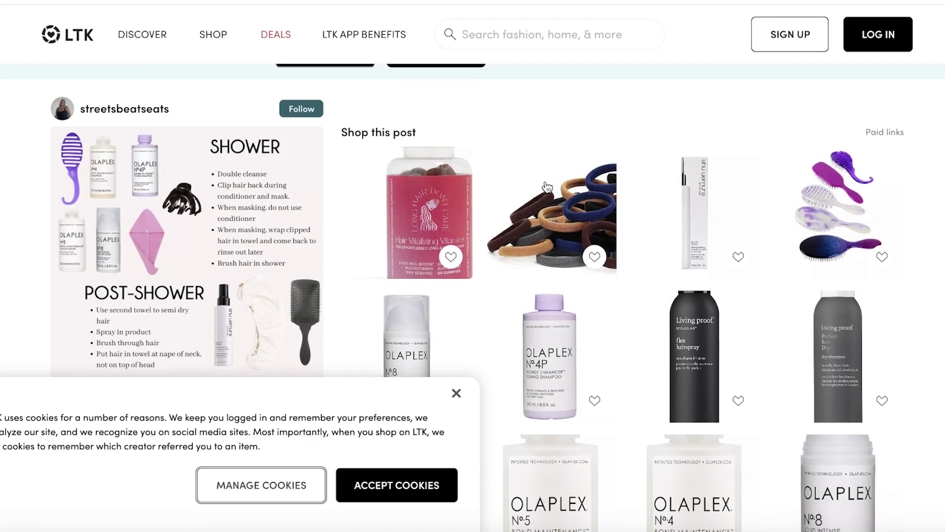
{"action": "scroll", "coordinate": [640, 197], "scroll_direction": "down", "scroll_amount": 5}
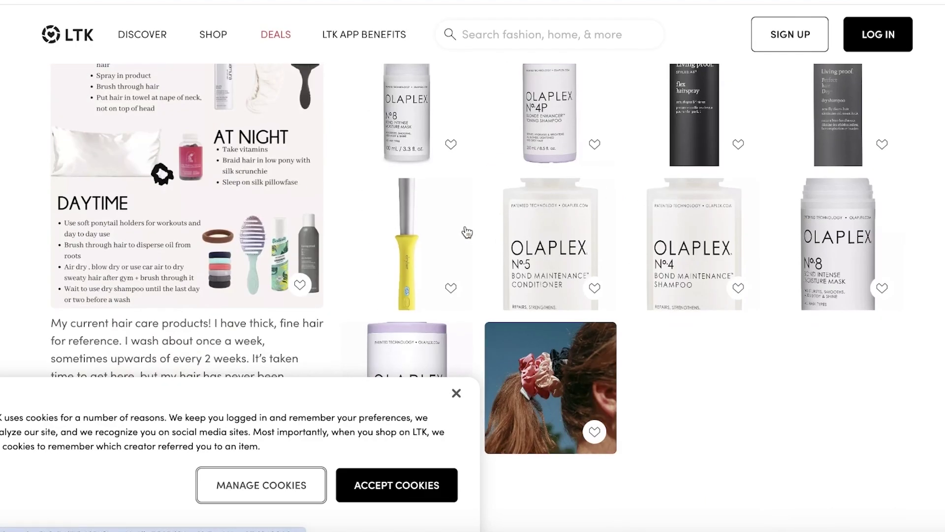
{"action": "left_click", "coordinate": [437, 232]}
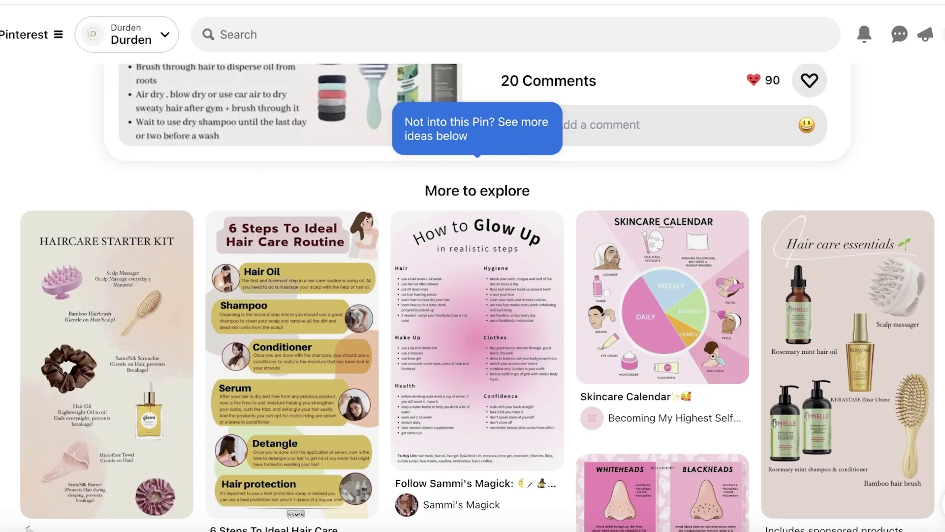
- Return from the Hair Routine pin to the 'hair care' search results
{"action": "scroll", "coordinate": [428, 191], "scroll_direction": "up", "scroll_amount": 10}
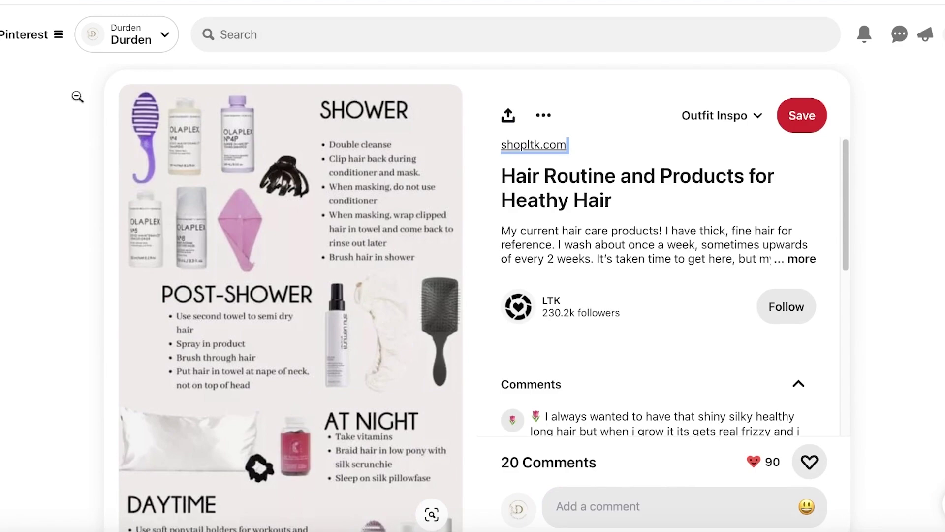
{"action": "key", "text": "alt+Left"}
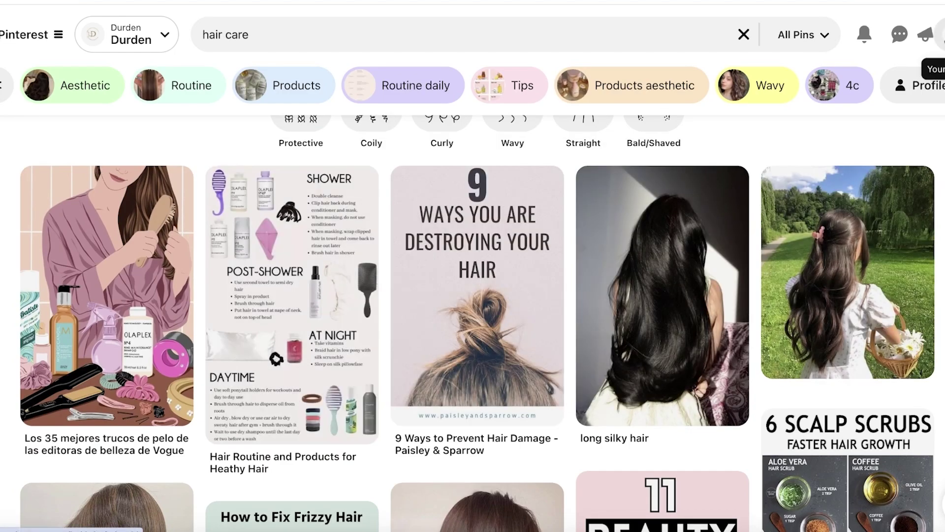
- Check your Pinterest profile's account menu and Created pins, then switch to the Amazon tab
{"action": "left_click", "coordinate": [942, 34]}
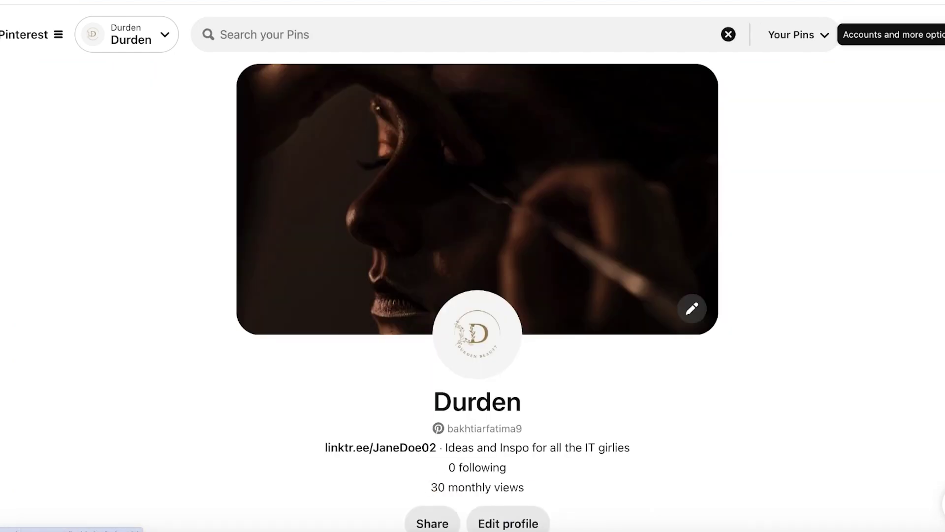
{"action": "left_click", "coordinate": [942, 34]}
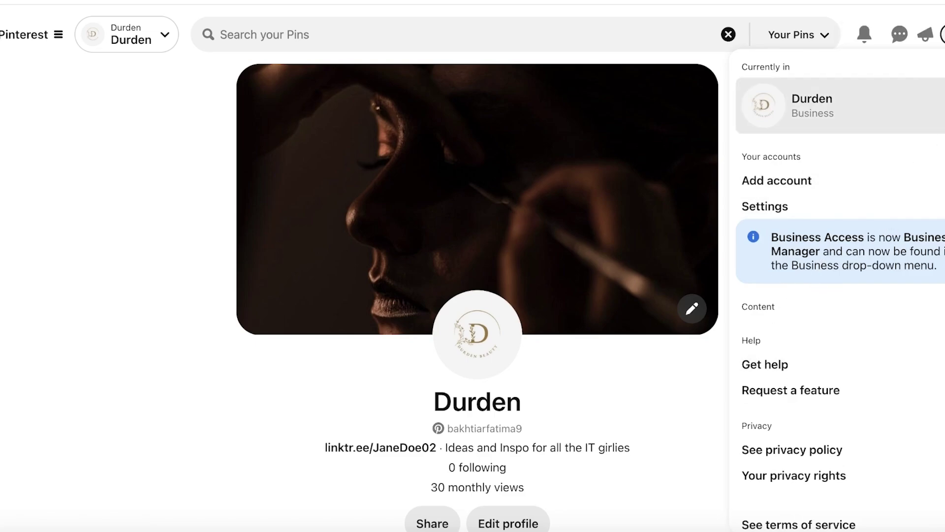
{"action": "left_click", "coordinate": [942, 35]}
{"action": "scroll", "coordinate": [887, 187], "scroll_direction": "down", "scroll_amount": 7}
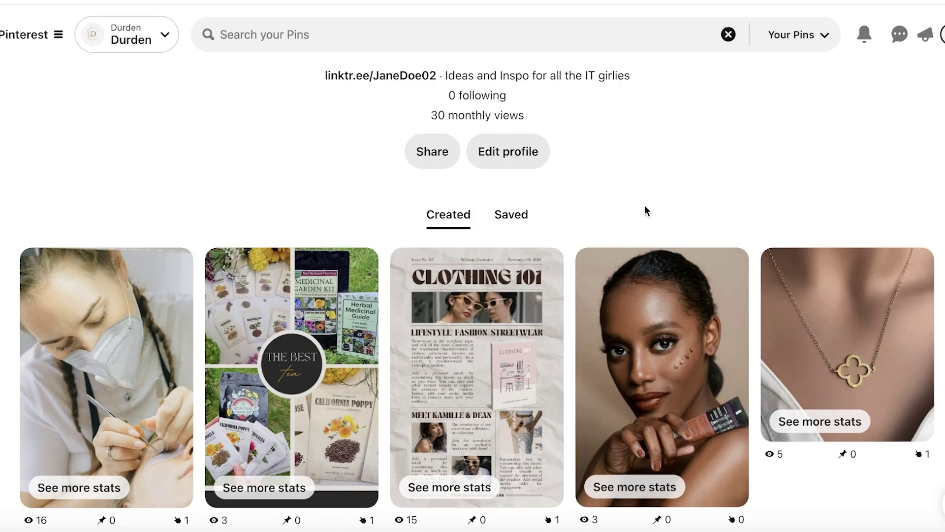
{"action": "scroll", "coordinate": [634, 196], "scroll_direction": "up", "scroll_amount": 3}
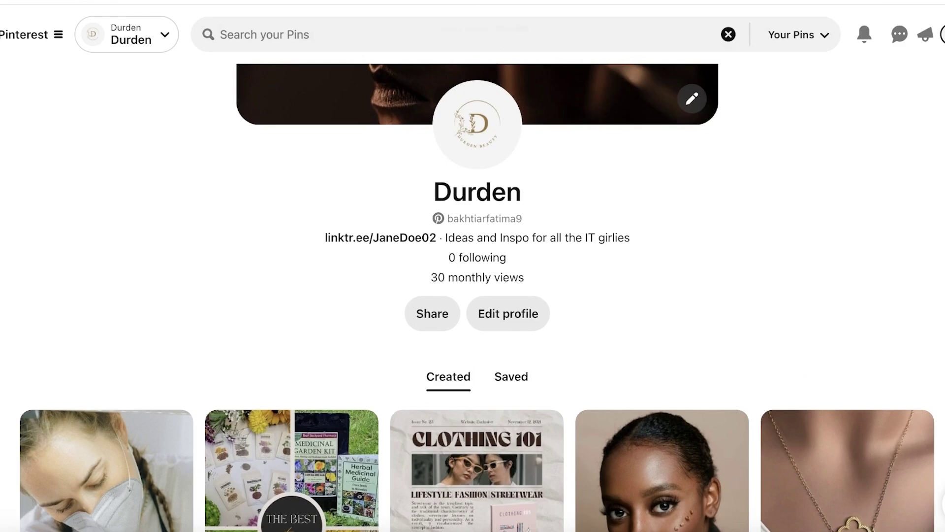
{"action": "left_click", "coordinate": [690, 2]}
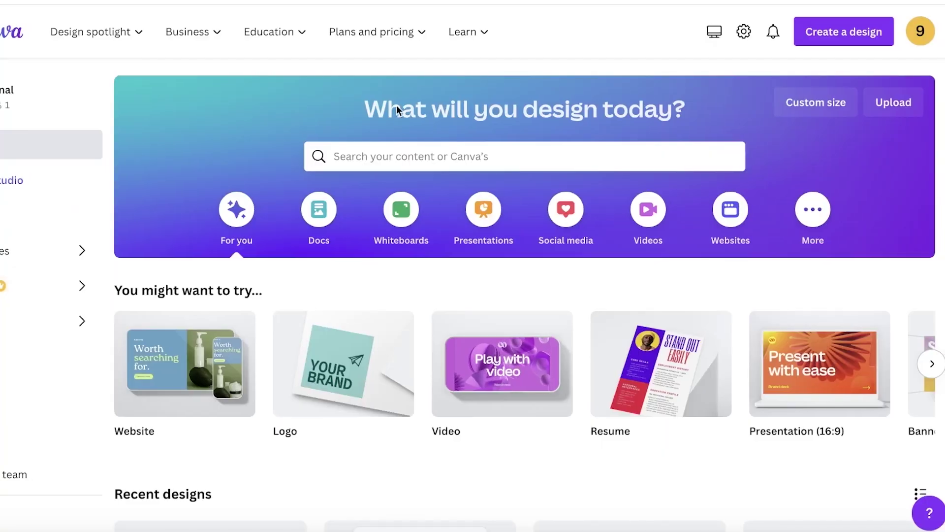
- Search Canva for 'pinterest' and choose the Pinterest Pin (1000 × 1500 px) templates
{"action": "left_click", "coordinate": [404, 157]}
{"action": "type", "text": "pin"}
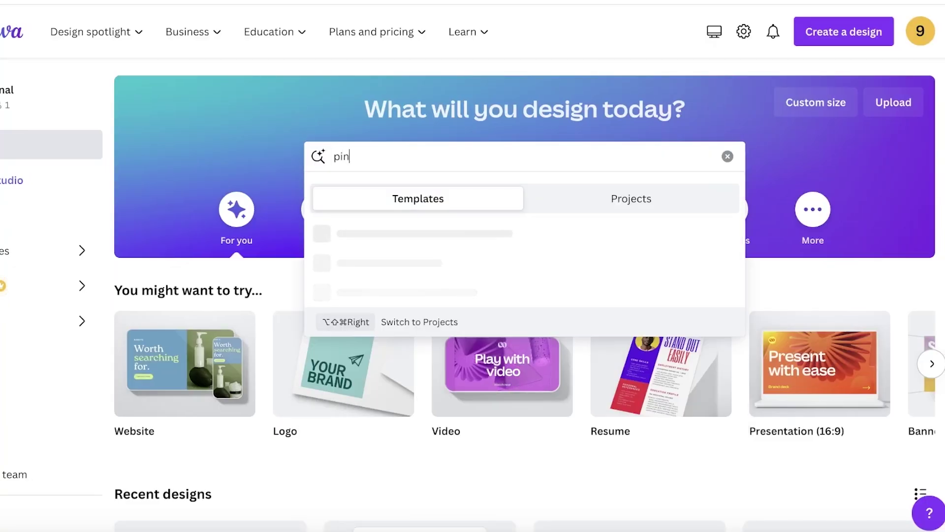
{"action": "type", "text": "terest"}
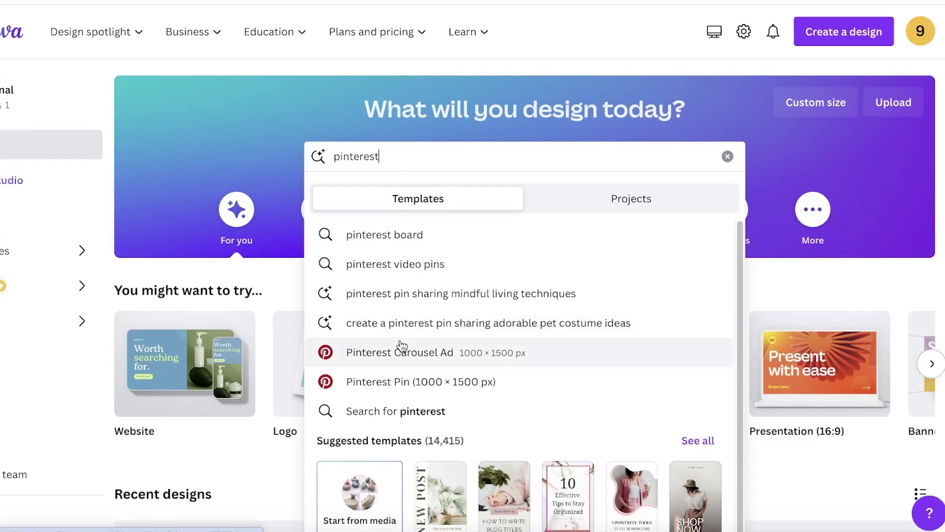
{"action": "left_click", "coordinate": [373, 381]}
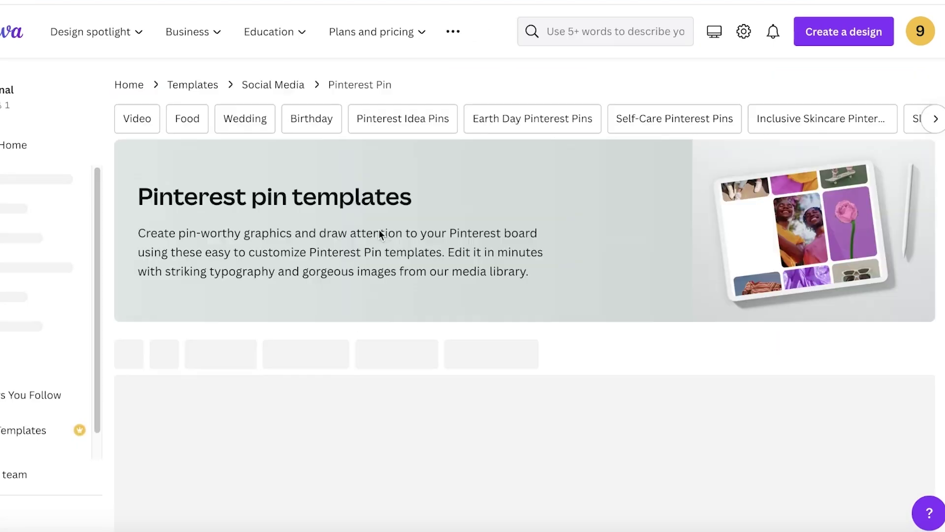
- Browse the pin templates and preview the beige kitchen-styling template
{"action": "scroll", "coordinate": [379, 229], "scroll_direction": "down", "scroll_amount": 3}
{"action": "scroll", "coordinate": [484, 239], "scroll_direction": "down", "scroll_amount": 2}
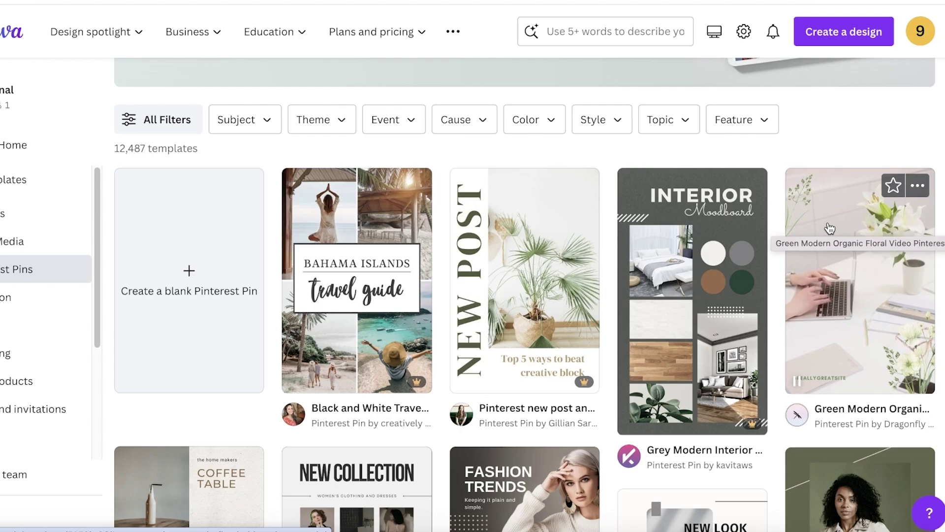
{"action": "scroll", "coordinate": [830, 228], "scroll_direction": "down", "scroll_amount": 10}
{"action": "scroll", "coordinate": [784, 200], "scroll_direction": "down", "scroll_amount": 6}
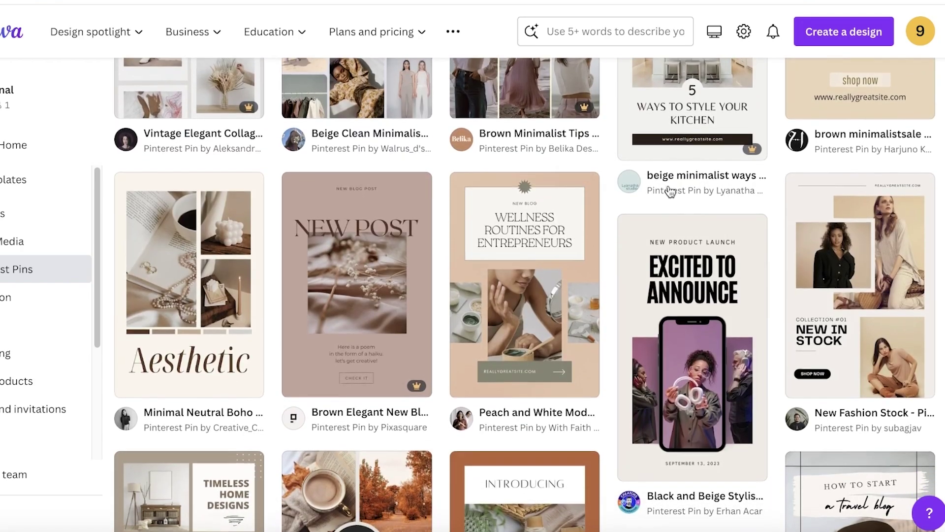
{"action": "scroll", "coordinate": [671, 191], "scroll_direction": "up", "scroll_amount": 3}
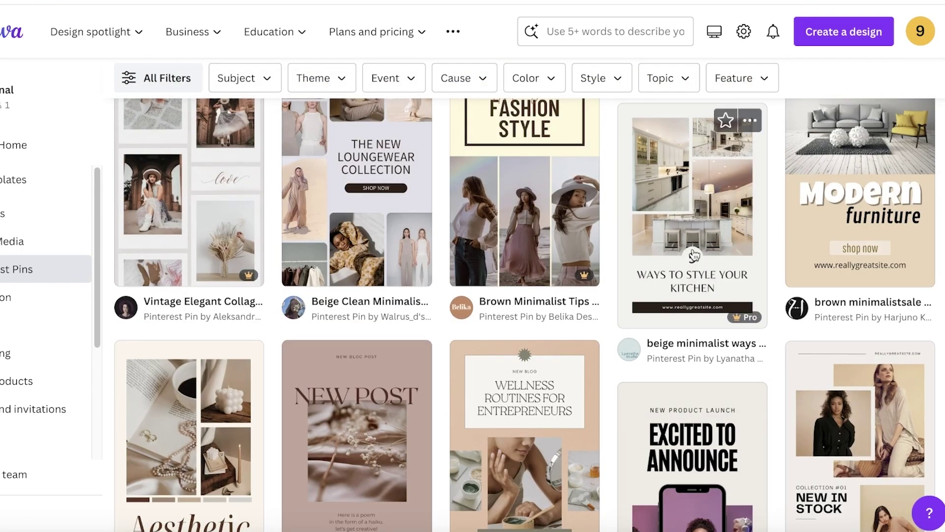
{"action": "scroll", "coordinate": [696, 288], "scroll_direction": "down", "scroll_amount": 15}
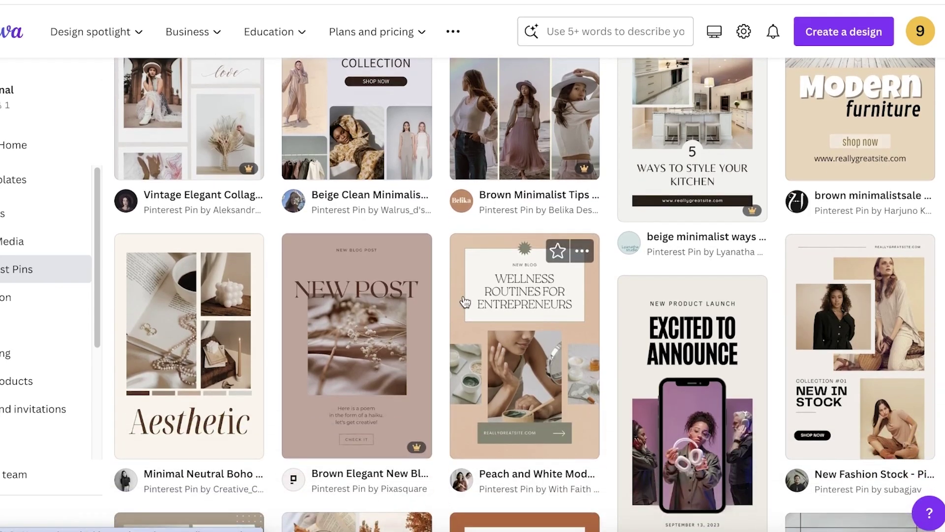
{"action": "scroll", "coordinate": [749, 229], "scroll_direction": "up", "scroll_amount": 3}
{"action": "scroll", "coordinate": [781, 231], "scroll_direction": "down", "scroll_amount": 9}
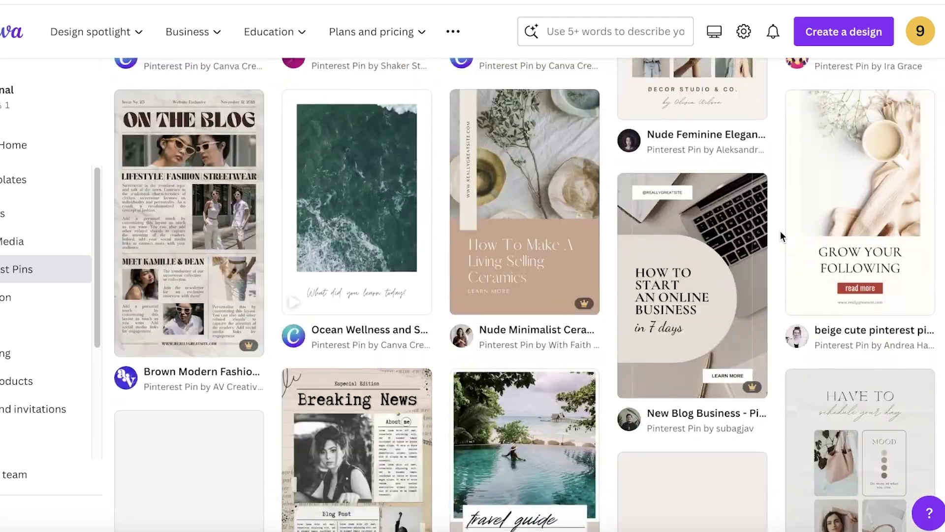
{"action": "scroll", "coordinate": [686, 224], "scroll_direction": "down", "scroll_amount": 15}
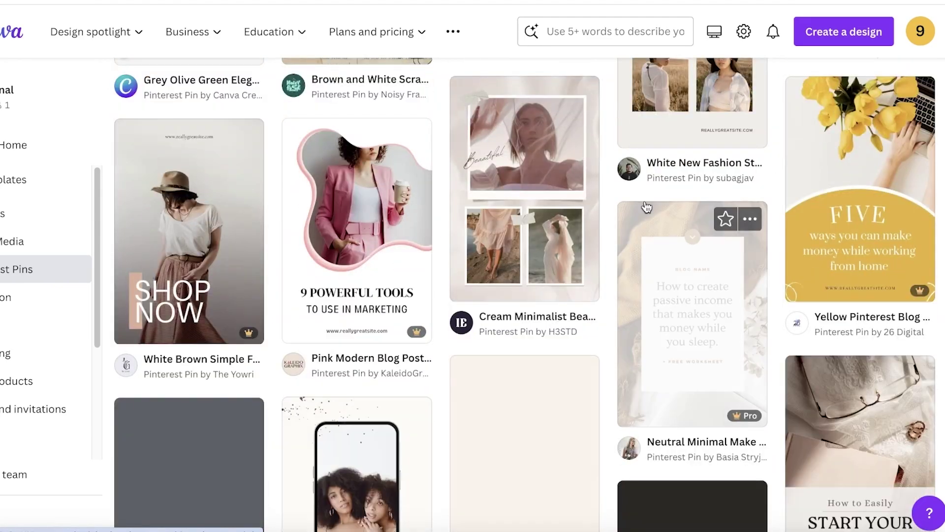
{"action": "scroll", "coordinate": [695, 276], "scroll_direction": "up", "scroll_amount": 12}
{"action": "scroll", "coordinate": [600, 218], "scroll_direction": "down", "scroll_amount": 5}
{"action": "scroll", "coordinate": [603, 220], "scroll_direction": "up", "scroll_amount": 4}
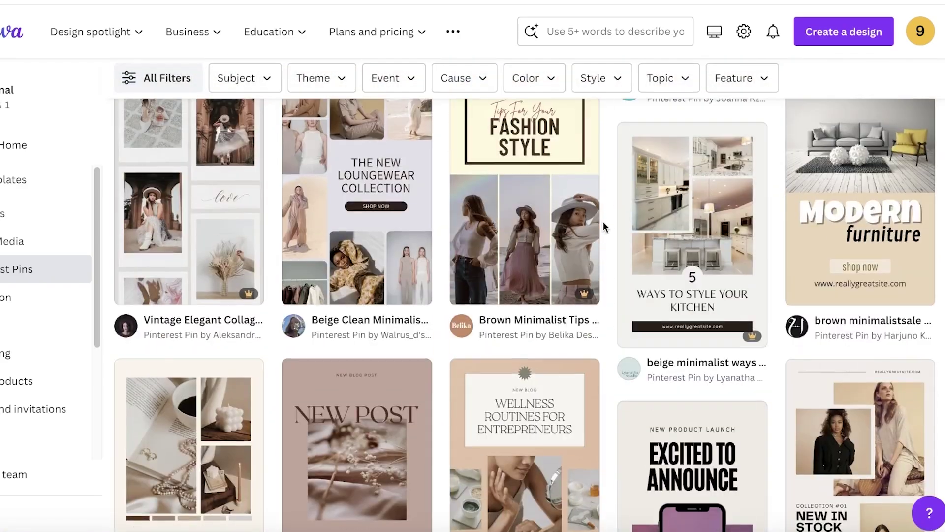
{"action": "left_click", "coordinate": [665, 251]}
- Start editing the kitchen template and rewrite its headline to 'TOP HAIRCARE TIPS FOR HEALTHY LUCIOUS HAIR'
{"action": "left_click", "coordinate": [741, 190]}
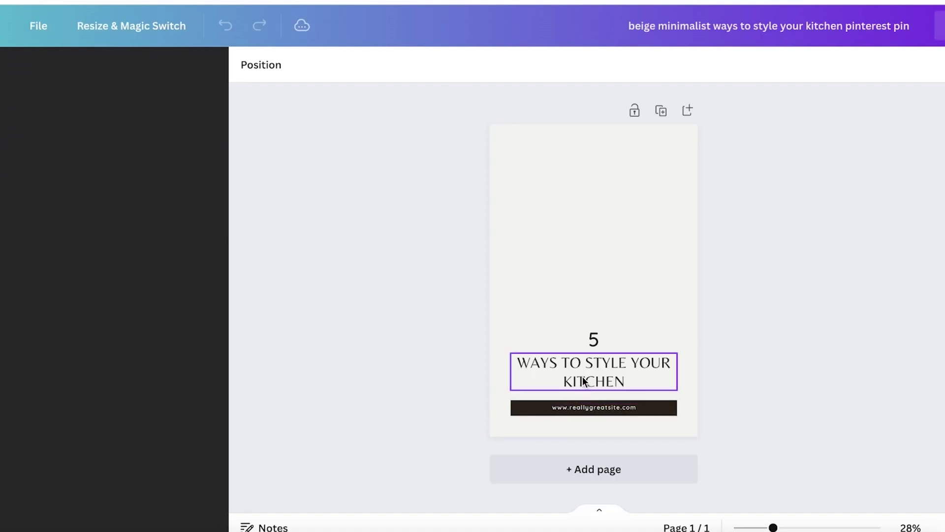
{"action": "left_click", "coordinate": [583, 376]}
{"action": "left_click", "coordinate": [637, 363]}
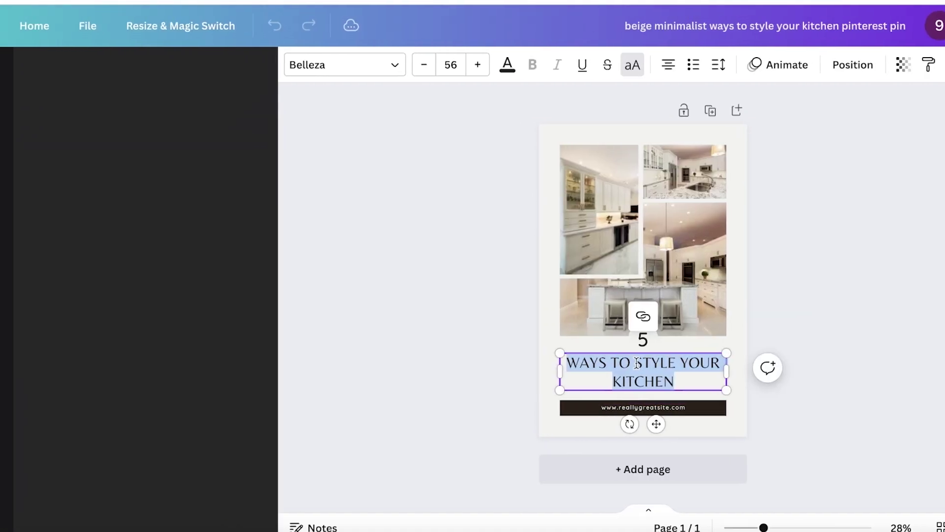
{"action": "type", "text": "TOP H"}
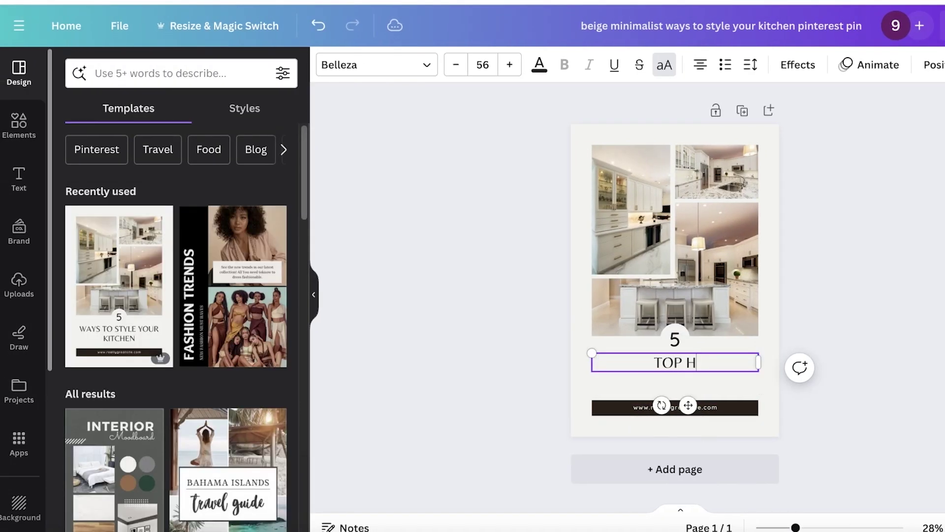
{"action": "type", "text": "AIRCARE TIPS FOR"}
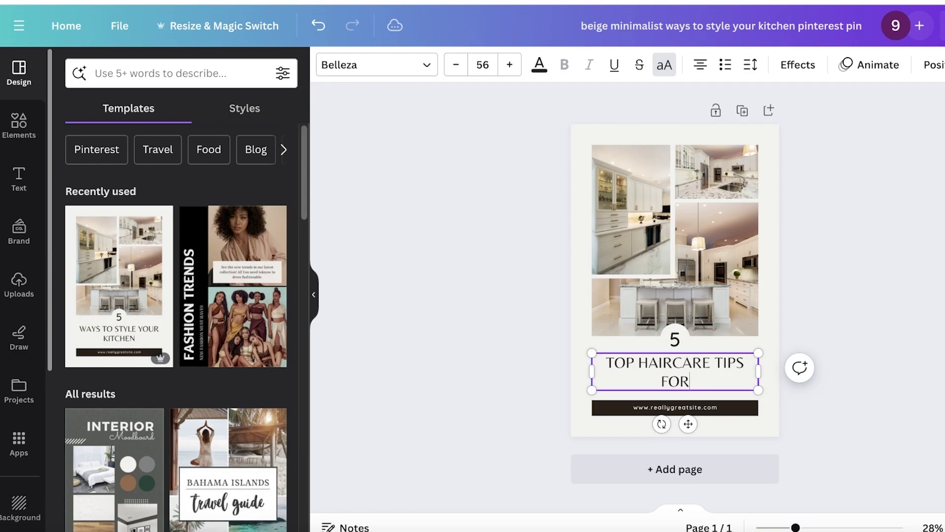
{"action": "type", "text": " HEALTHY LUC"}
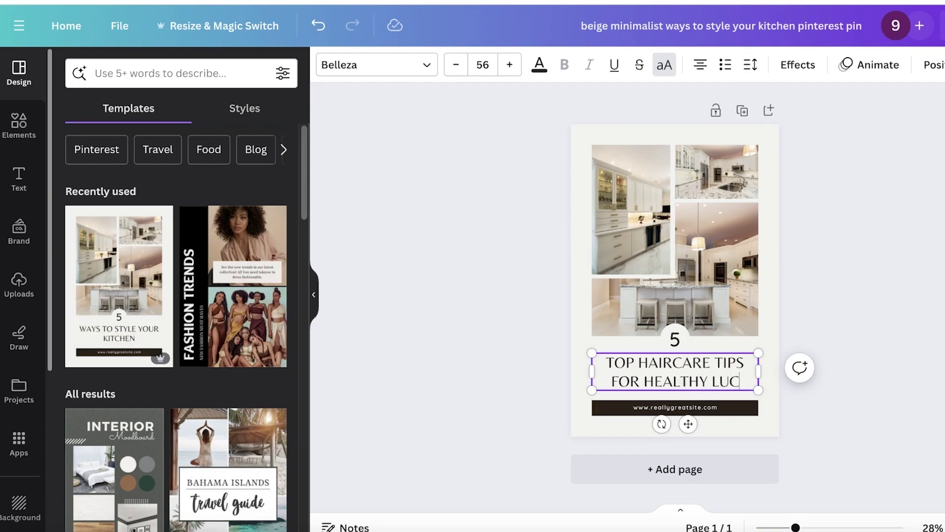
{"action": "type", "text": "IOUS HAIR"}
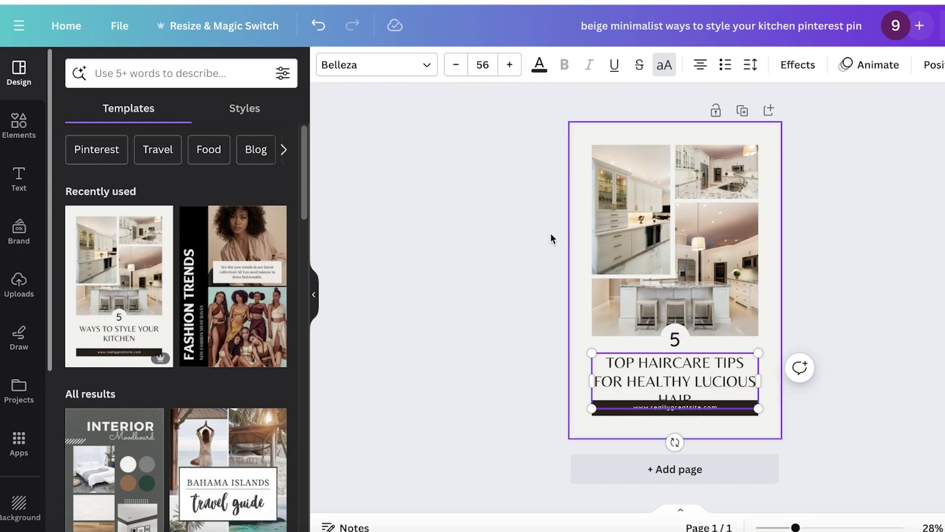
{"action": "left_click", "coordinate": [456, 64]}
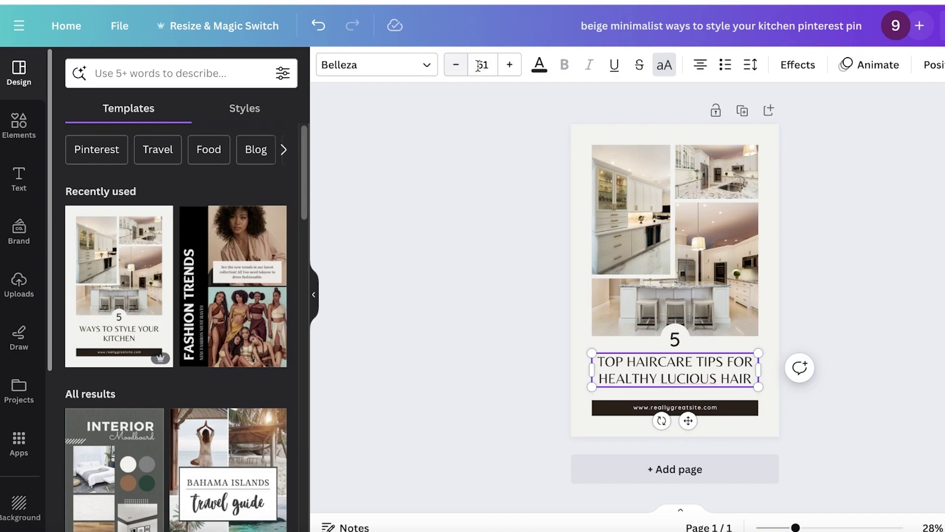
{"action": "left_click", "coordinate": [509, 65]}
{"action": "left_click", "coordinate": [510, 65]}
{"action": "left_click", "coordinate": [509, 65]}
- Delete the placeholder website URL text below the title
{"action": "left_click", "coordinate": [749, 403]}
{"action": "left_click", "coordinate": [694, 408]}
{"action": "key", "text": "Delete"}
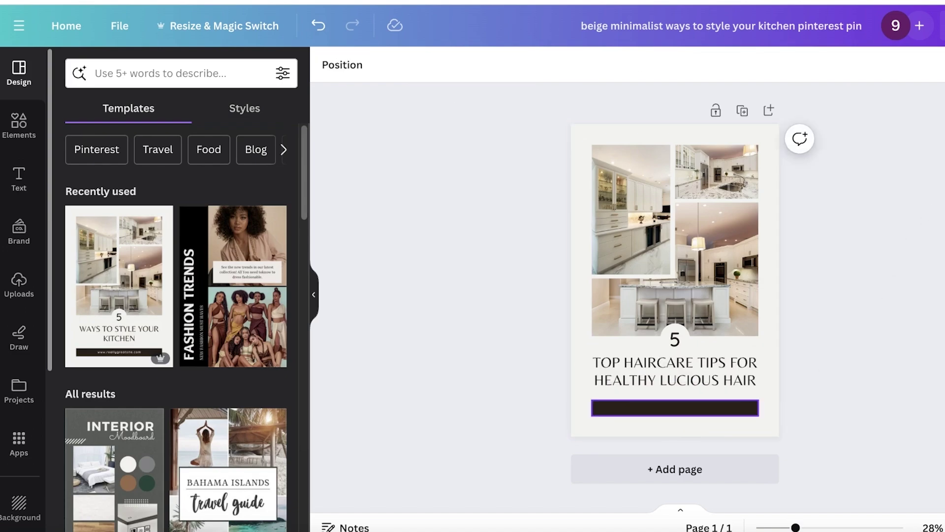
{"action": "left_click", "coordinate": [691, 407]}
- Set the title font size to 56 and widen its box so it fits two lines
{"action": "left_click", "coordinate": [764, 380]}
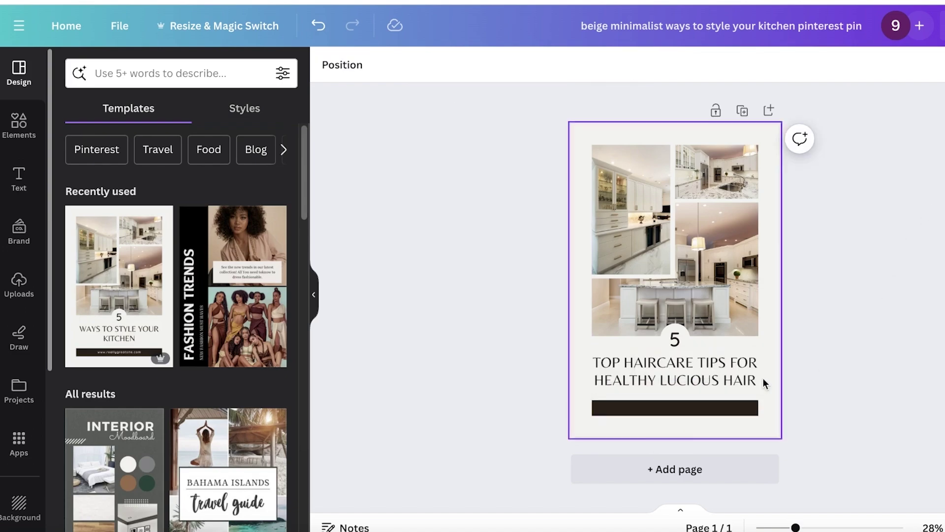
{"action": "left_click", "coordinate": [739, 373]}
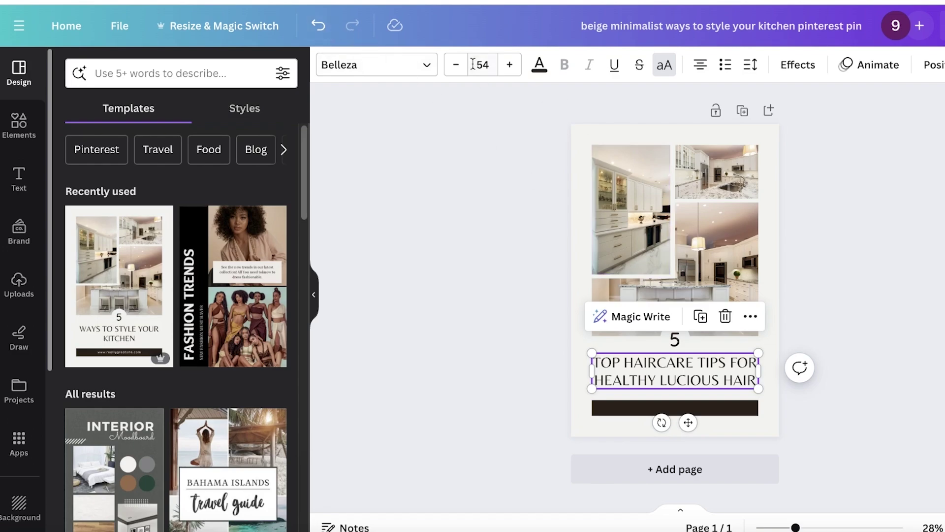
{"action": "left_click", "coordinate": [511, 69]}
{"action": "left_click", "coordinate": [512, 72]}
{"action": "left_click_drag", "start_coordinate": [759, 380], "coordinate": [769, 380]}
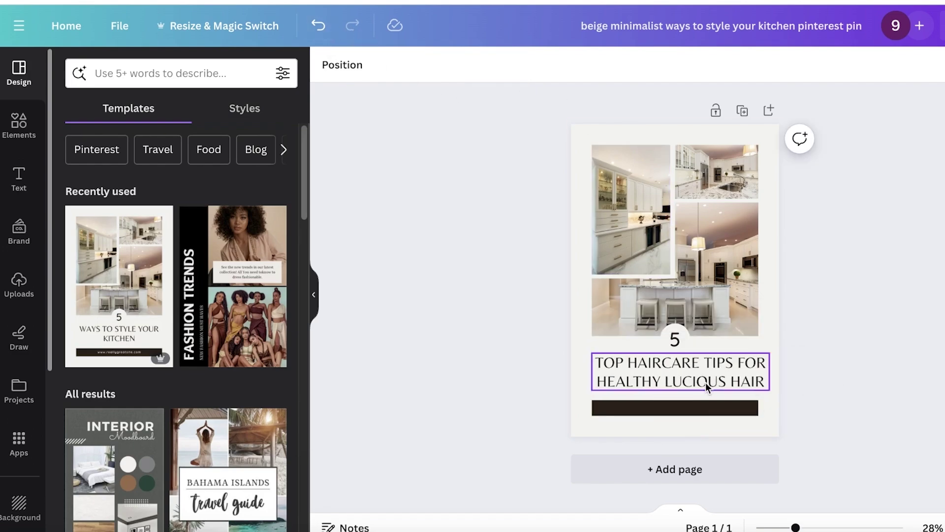
- Delete the three kitchen photos (top-left, top-right, large bottom) from the template grid
{"action": "left_click", "coordinate": [638, 268]}
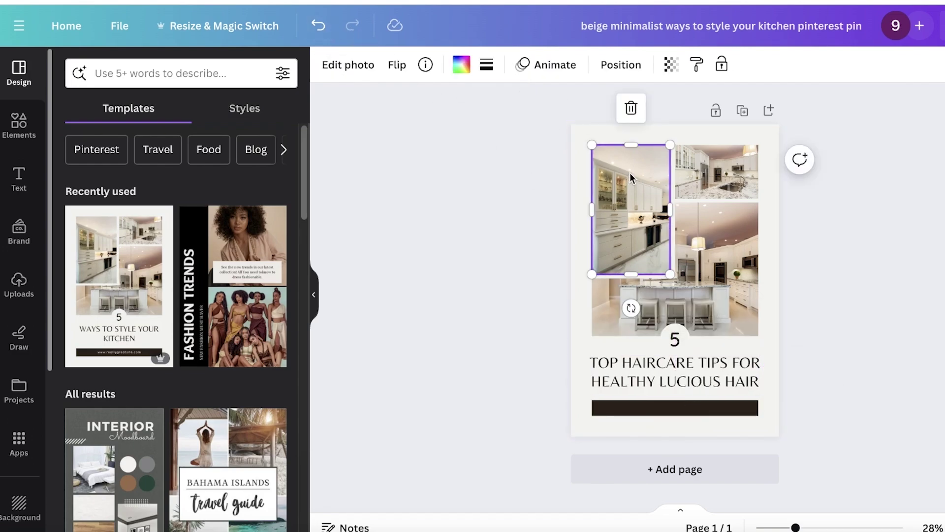
{"action": "key", "text": "Delete"}
{"action": "left_click", "coordinate": [684, 176]}
{"action": "key", "text": "Delete"}
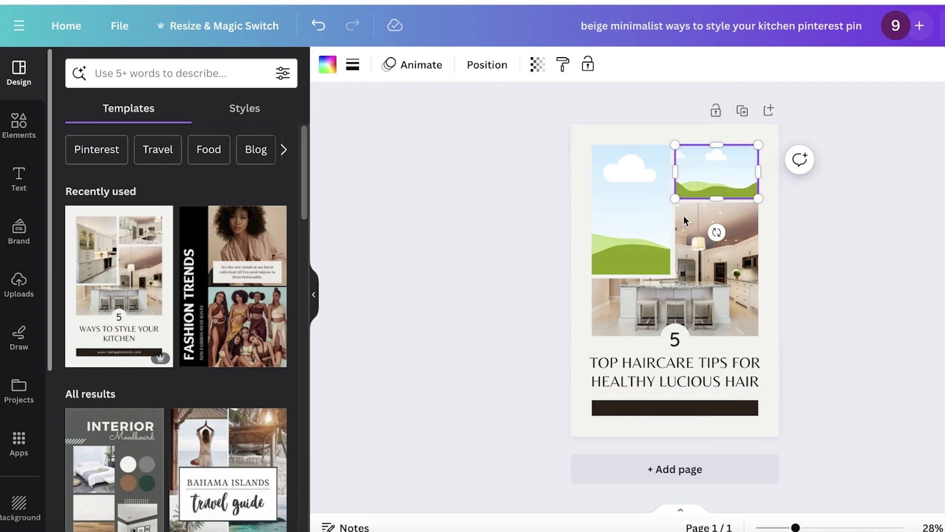
{"action": "left_click", "coordinate": [696, 267]}
{"action": "key", "text": "Delete"}
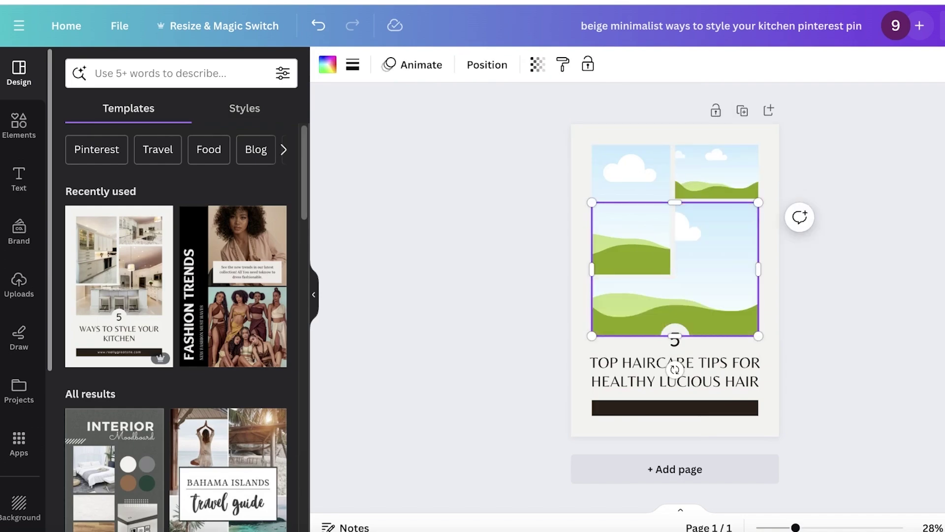
- Drag uploaded scalp-brush product images into the top frames, including the baby and dog image top-left
{"action": "left_click", "coordinate": [4, 138]}
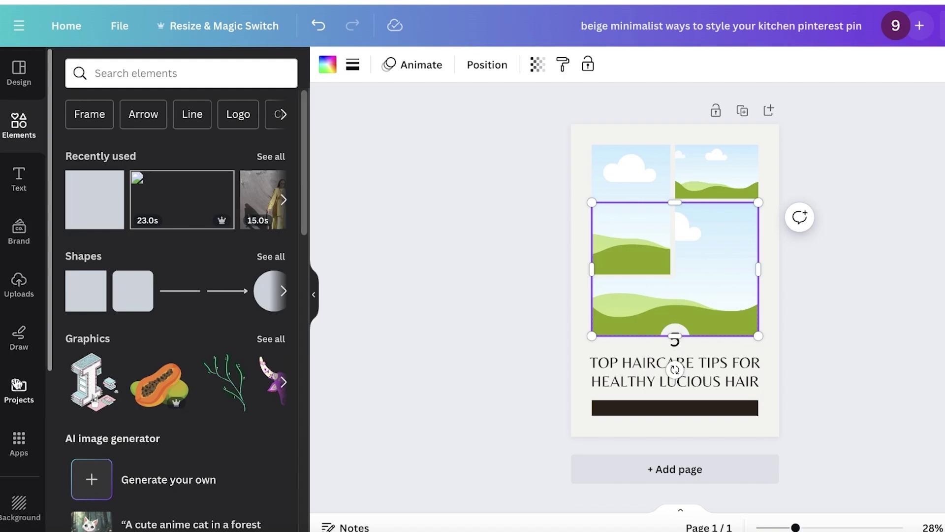
{"action": "left_click", "coordinate": [14, 279]}
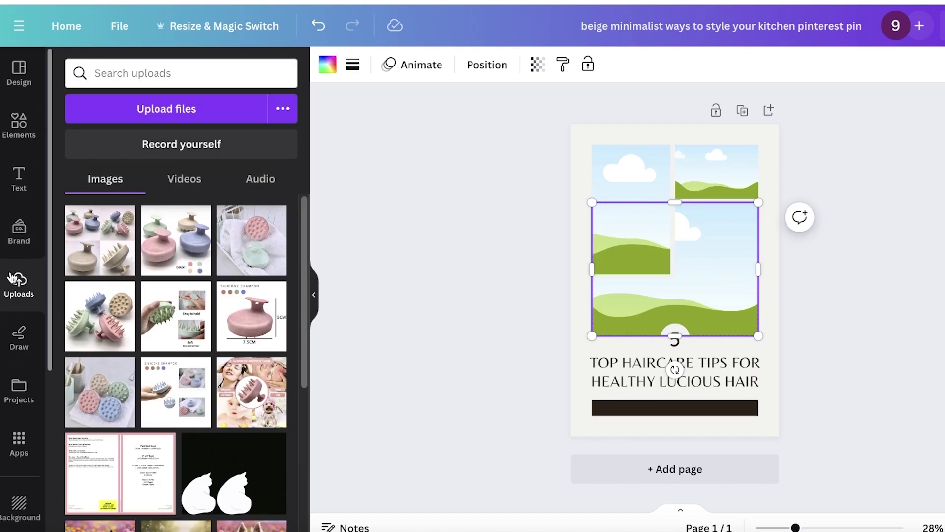
{"action": "left_click", "coordinate": [198, 112]}
{"action": "left_click", "coordinate": [716, 406]}
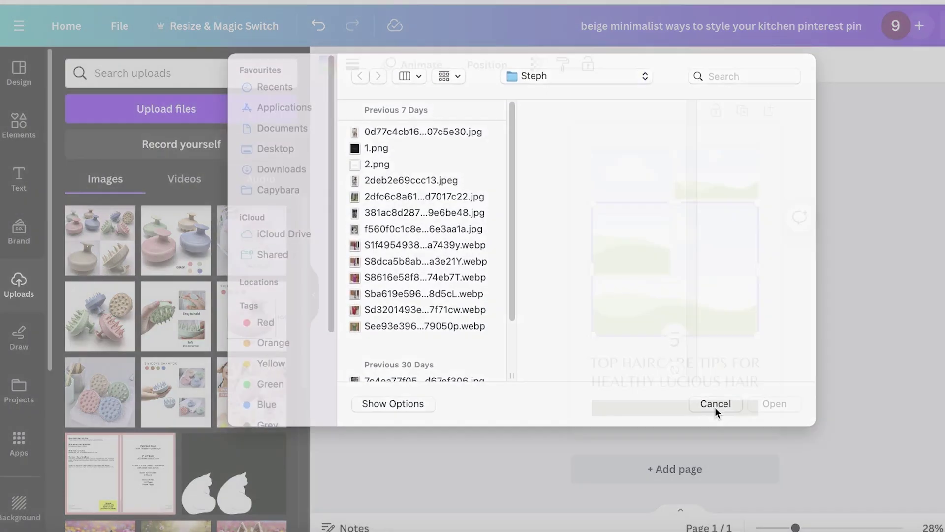
{"action": "left_click_drag", "start_coordinate": [251, 241], "coordinate": [251, 275]}
{"action": "left_click_drag", "start_coordinate": [100, 316], "coordinate": [737, 164]}
{"action": "left_click_drag", "start_coordinate": [256, 393], "coordinate": [618, 232]}
{"action": "left_click", "coordinate": [19, 124]}
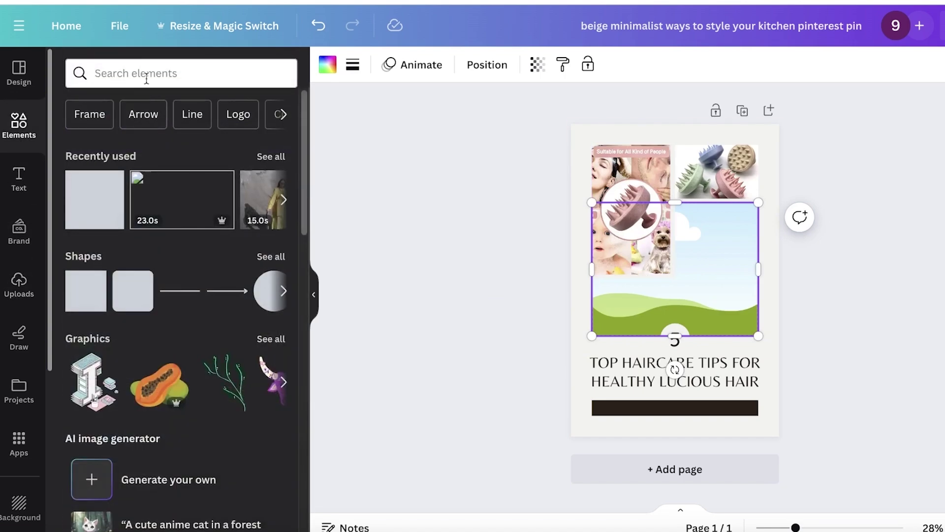
- Search Elements for 'hair' photos, try one in the large frame, then pull it back out
{"action": "left_click", "coordinate": [147, 75]}
{"action": "type", "text": "h"}
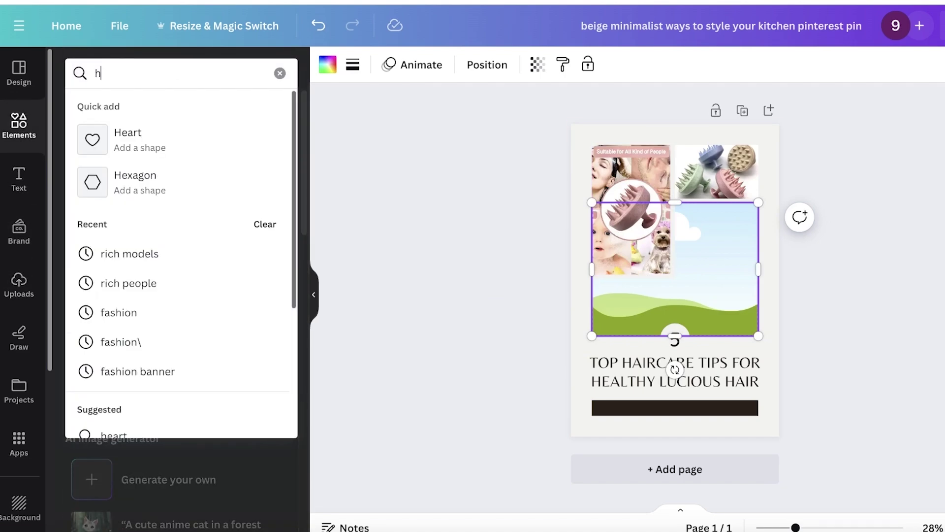
{"action": "type", "text": "eal"}
{"action": "key", "text": "BackSpace"}
{"action": "key", "text": "BackSpace"}
{"action": "key", "text": "BackSpace"}
{"action": "type", "text": "air"}
{"action": "key", "text": "Return"}
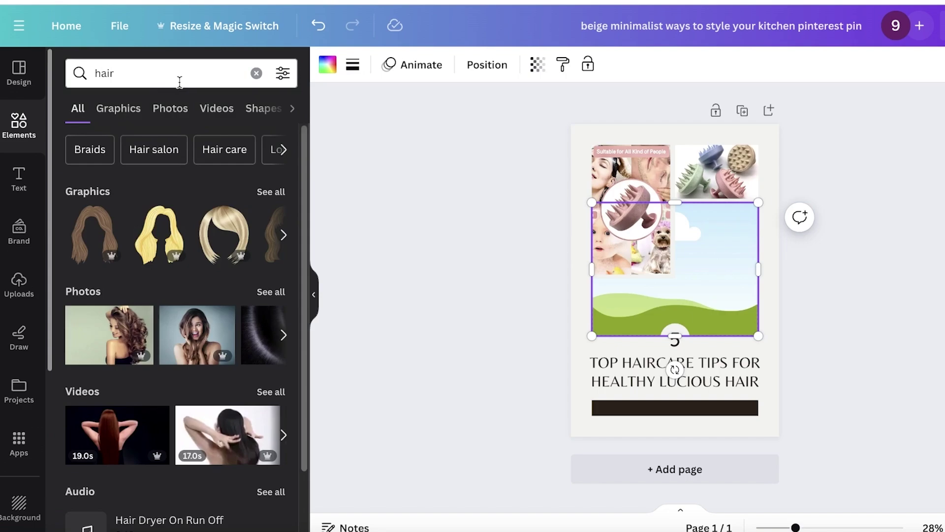
{"action": "left_click", "coordinate": [178, 108]}
{"action": "scroll", "coordinate": [246, 344], "scroll_direction": "down", "scroll_amount": 1}
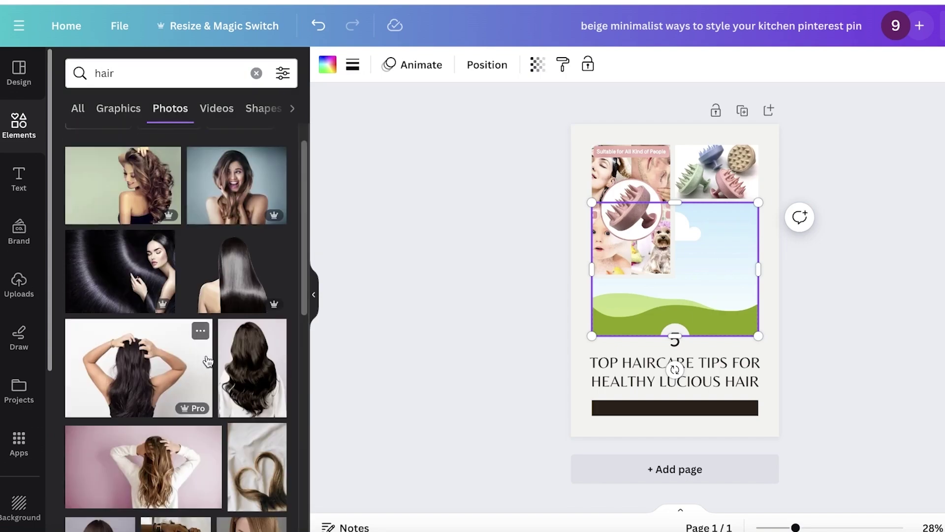
{"action": "mouse_move", "coordinate": [252, 369]}
{"action": "left_mouse_down"}
{"action": "mouse_move", "coordinate": [600, 315]}
{"action": "mouse_move", "coordinate": [493, 345]}
{"action": "mouse_move", "coordinate": [709, 264]}
{"action": "left_mouse_up"}
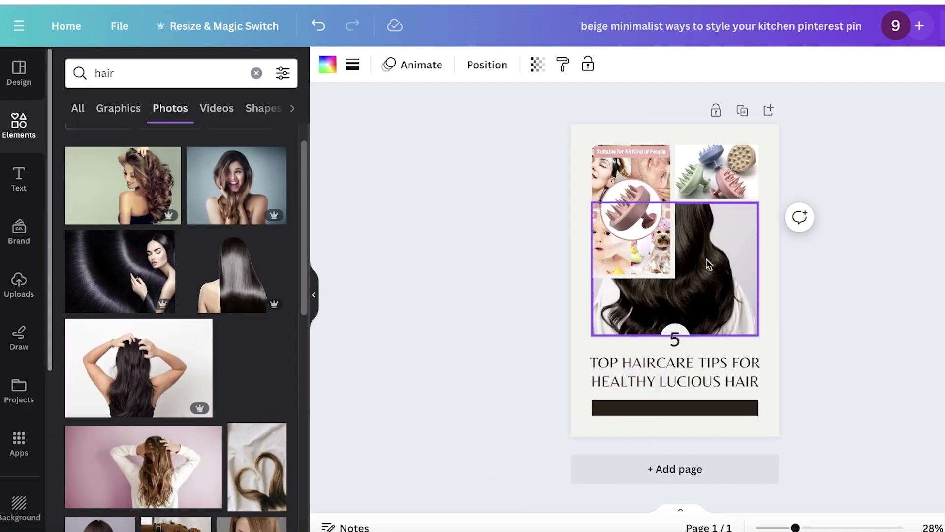
{"action": "left_click_drag", "start_coordinate": [596, 297], "coordinate": [476, 312]}
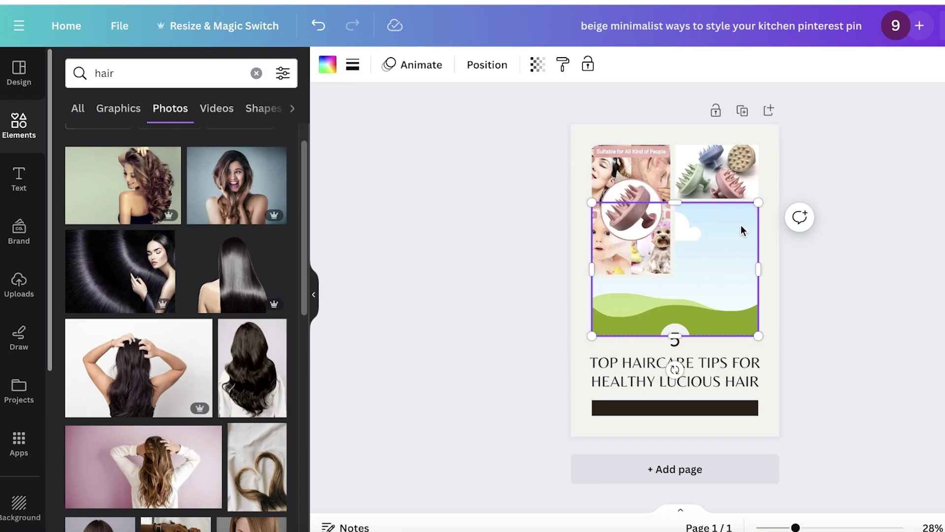
- Delete the large empty frame and go back to the Elements search box
{"action": "key", "text": "Delete"}
{"action": "left_click", "coordinate": [20, 178]}
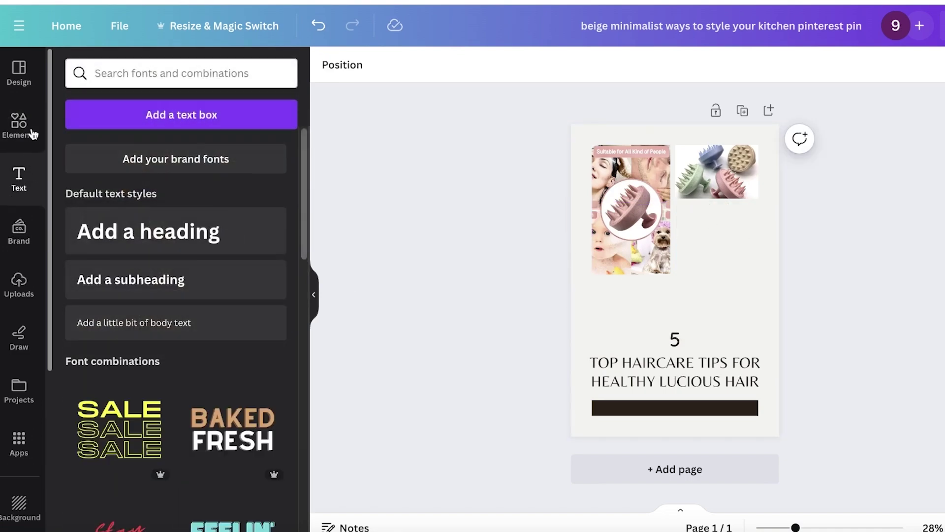
{"action": "left_click", "coordinate": [30, 123]}
{"action": "left_click", "coordinate": [124, 73]}
- Search Elements for 'frame' and add a square frame, narrowed and placed beside the collage
{"action": "type", "text": "frame"}
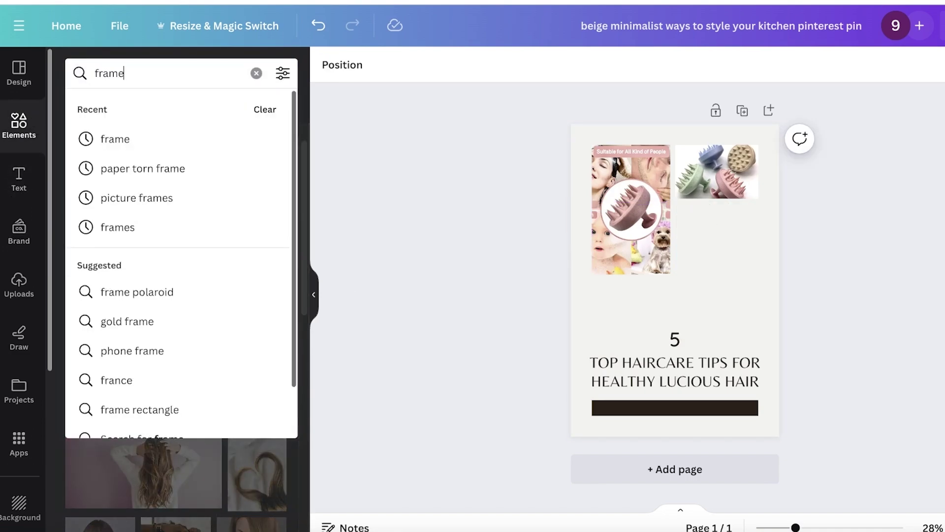
{"action": "key", "text": "Return"}
{"action": "left_click", "coordinate": [79, 111]}
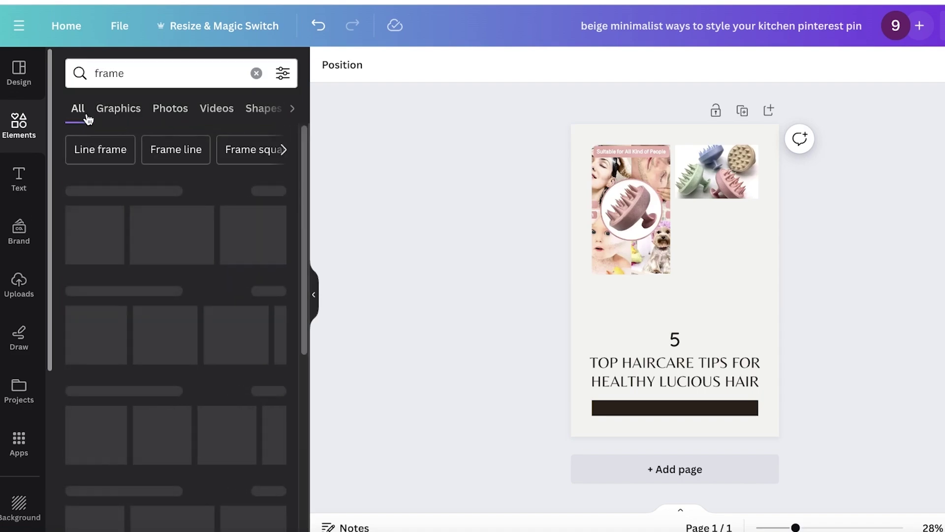
{"action": "left_click", "coordinate": [265, 194]}
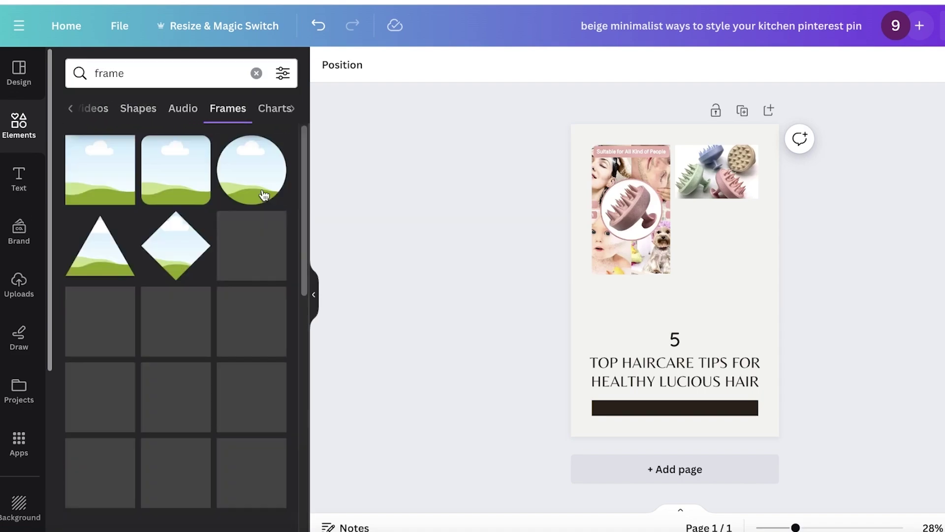
{"action": "left_click", "coordinate": [113, 180]}
{"action": "left_click_drag", "start_coordinate": [673, 274], "coordinate": [724, 253]}
{"action": "left_click_drag", "start_coordinate": [780, 262], "coordinate": [624, 287]}
- Duplicate the frame, discard the misplaced copy, and shorten the product collage from the bottom
{"action": "key", "text": "ctrl+d"}
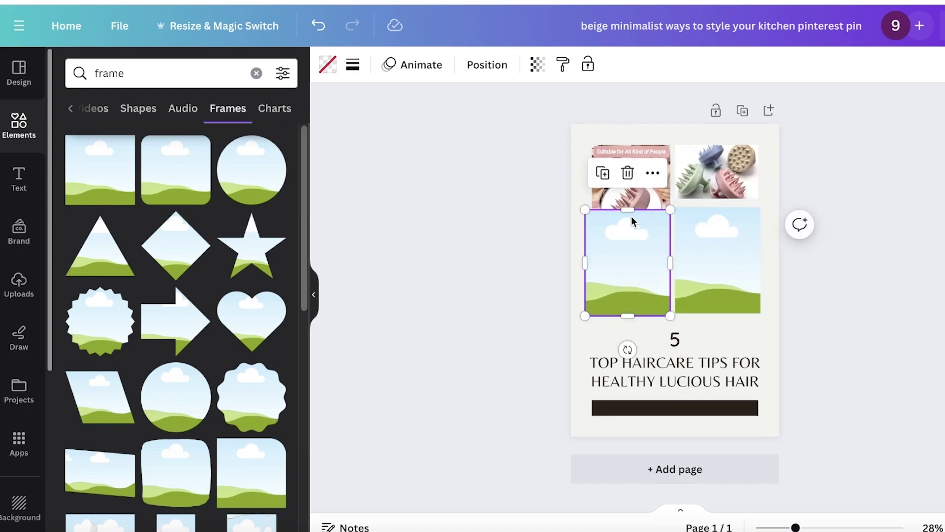
{"action": "left_click_drag", "start_coordinate": [628, 209], "coordinate": [616, 306]}
{"action": "key", "text": "Delete"}
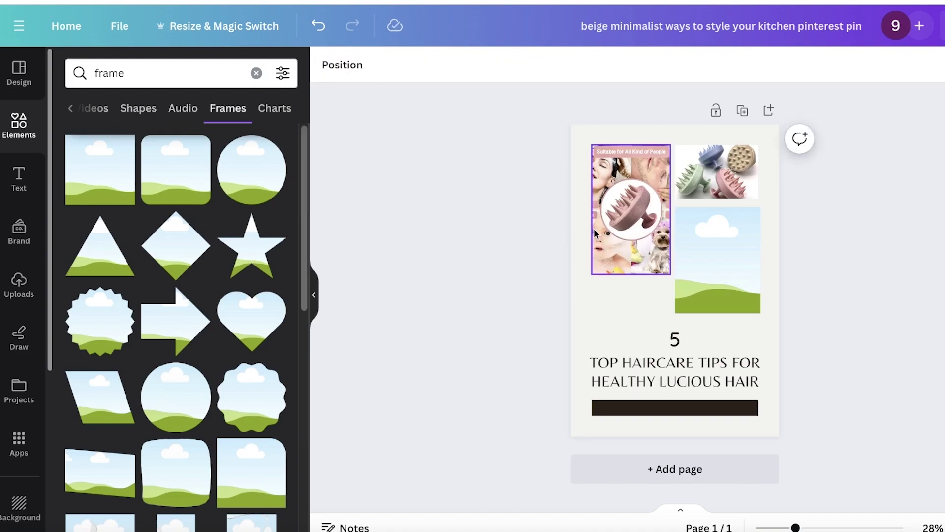
{"action": "left_click", "coordinate": [627, 274]}
{"action": "mouse_move", "coordinate": [629, 276]}
{"action": "left_mouse_down"}
{"action": "mouse_move", "coordinate": [630, 290]}
{"action": "mouse_move", "coordinate": [630, 261]}
{"action": "left_mouse_up"}
- Move and resize the empty frame so it sits under the collage on the left
{"action": "left_click", "coordinate": [721, 276]}
{"action": "left_click_drag", "start_coordinate": [721, 275], "coordinate": [657, 279]}
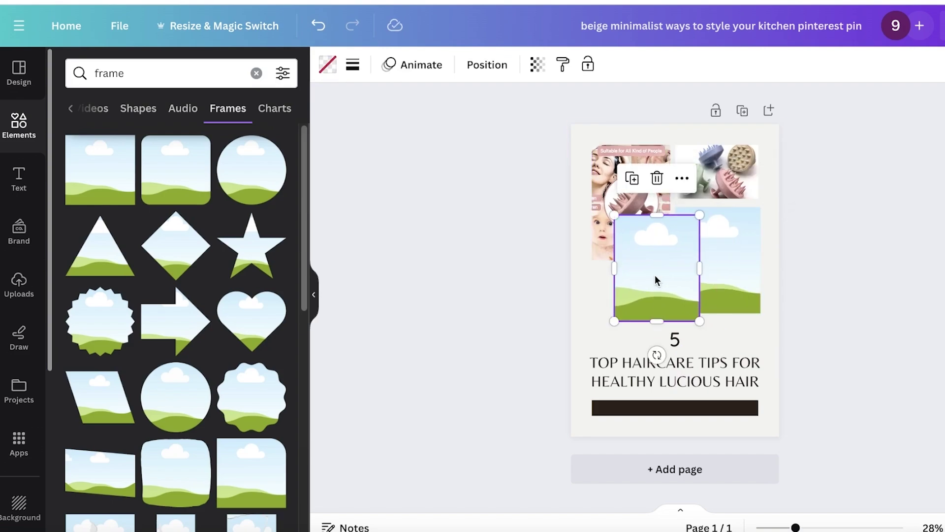
{"action": "left_click_drag", "start_coordinate": [655, 212], "coordinate": [594, 299]}
{"action": "left_click_drag", "start_coordinate": [631, 325], "coordinate": [629, 313]}
{"action": "left_click", "coordinate": [909, 261]}
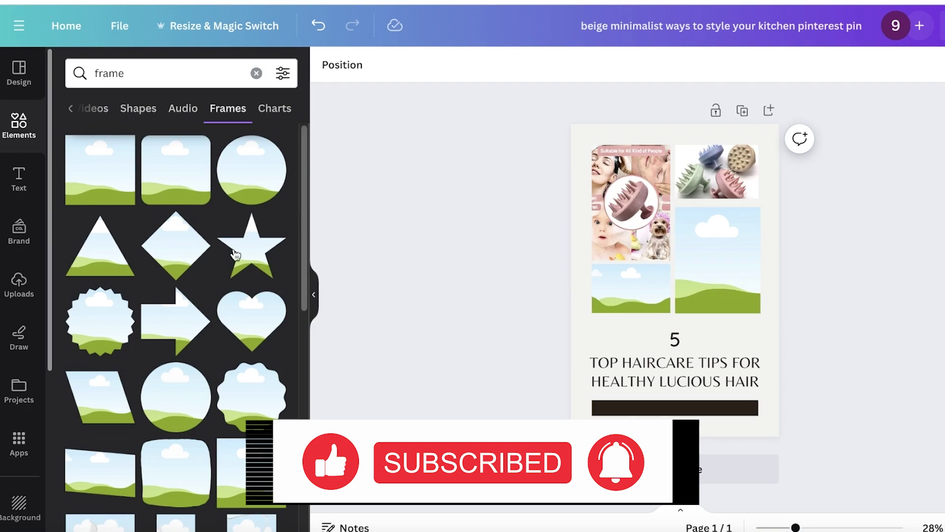
- Drop the uploaded pink 5CM brush image into the bottom-left frame
{"action": "left_click", "coordinate": [19, 284]}
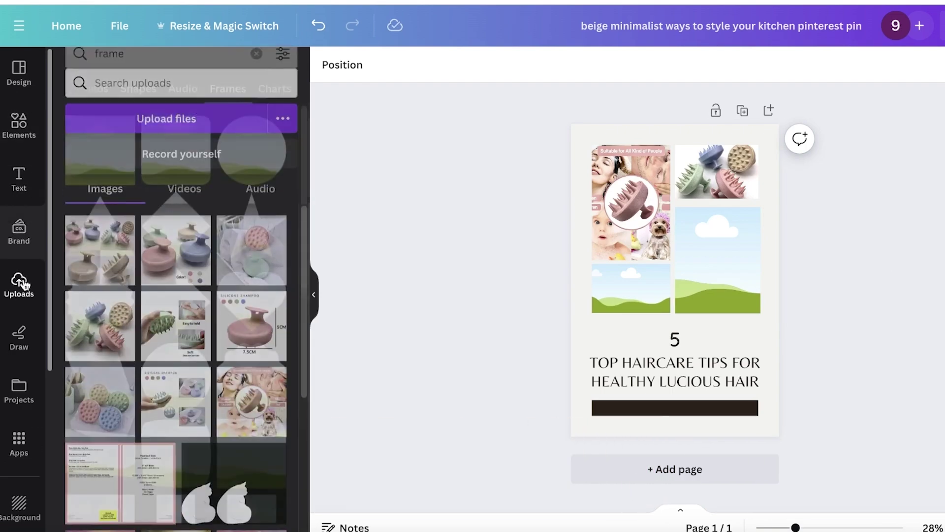
{"action": "mouse_move", "coordinate": [231, 296]}
{"action": "left_mouse_down"}
{"action": "mouse_move", "coordinate": [427, 281]}
{"action": "mouse_move", "coordinate": [630, 291]}
{"action": "left_mouse_up"}
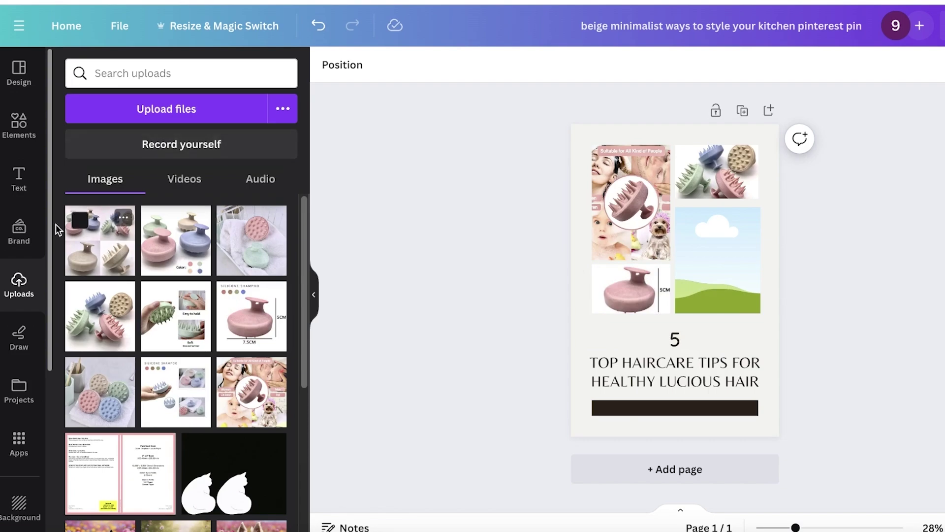
{"action": "left_click", "coordinate": [18, 178]}
{"action": "left_click", "coordinate": [19, 124]}
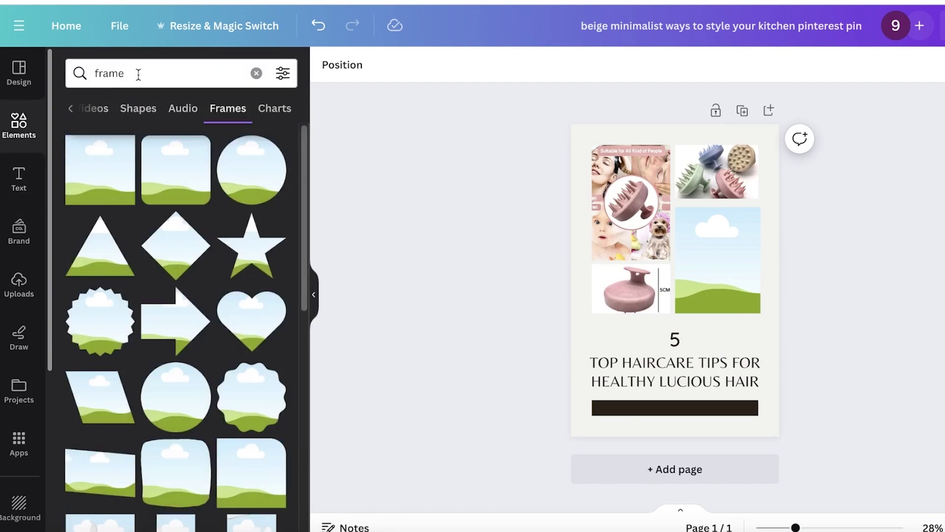
- Search Elements for 'hair' photos and fill the tall frame with the wavy dark-hair photo
{"action": "left_click", "coordinate": [138, 74]}
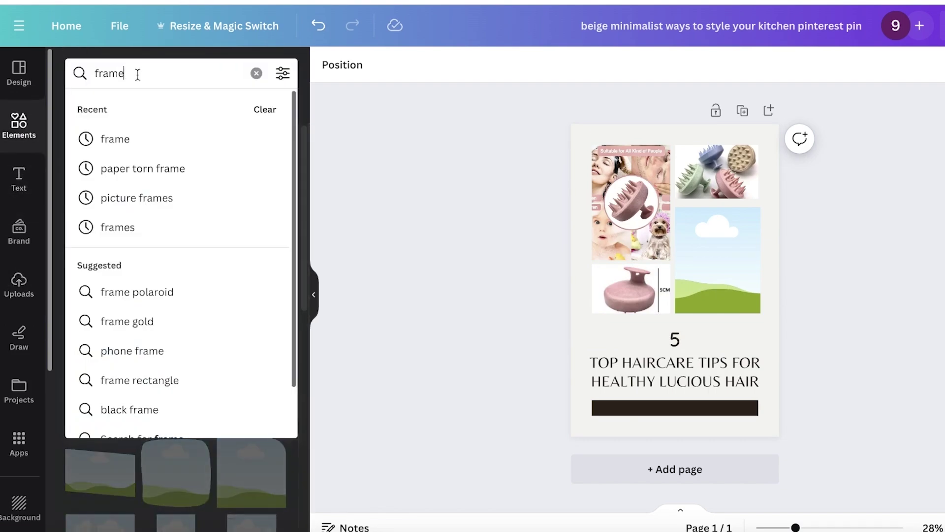
{"action": "left_click", "coordinate": [256, 73]}
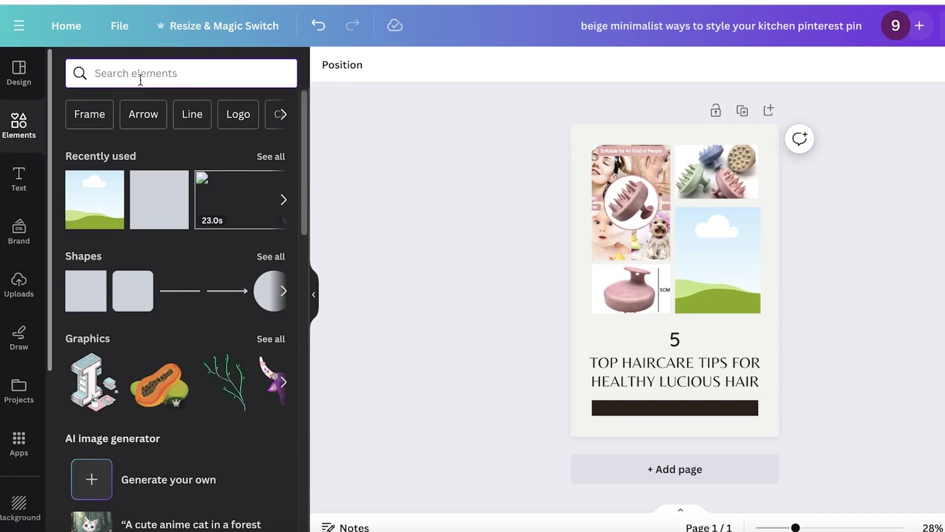
{"action": "type", "text": "hair"}
{"action": "key", "text": "Return"}
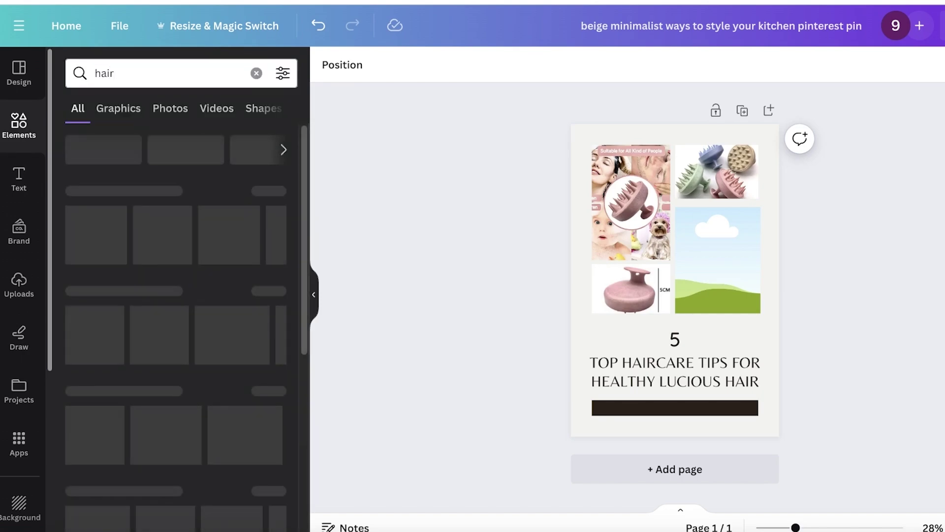
{"action": "left_click", "coordinate": [170, 109]}
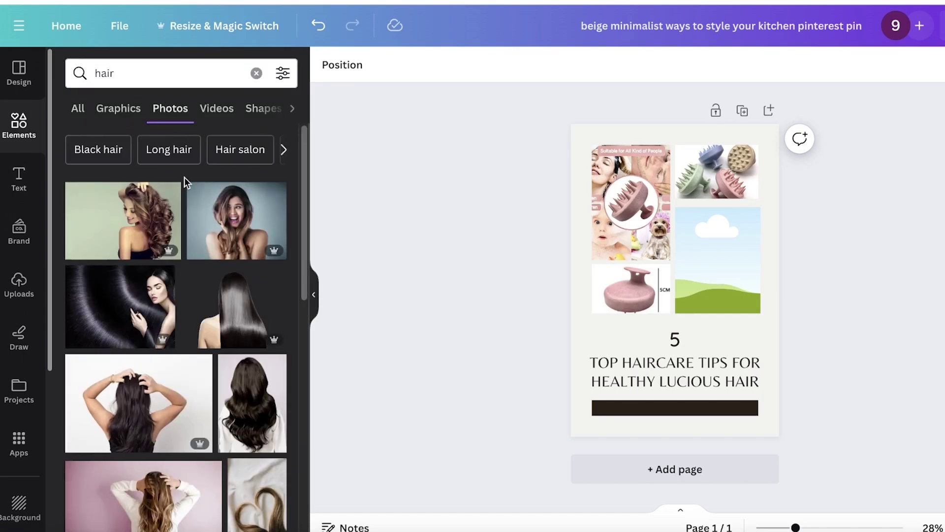
{"action": "scroll", "coordinate": [184, 177], "scroll_direction": "down", "scroll_amount": 3}
{"action": "mouse_move", "coordinate": [249, 296]}
{"action": "left_mouse_down"}
{"action": "mouse_move", "coordinate": [682, 285]}
{"action": "mouse_move", "coordinate": [693, 268]}
{"action": "mouse_move", "coordinate": [154, 326]}
{"action": "left_mouse_up"}
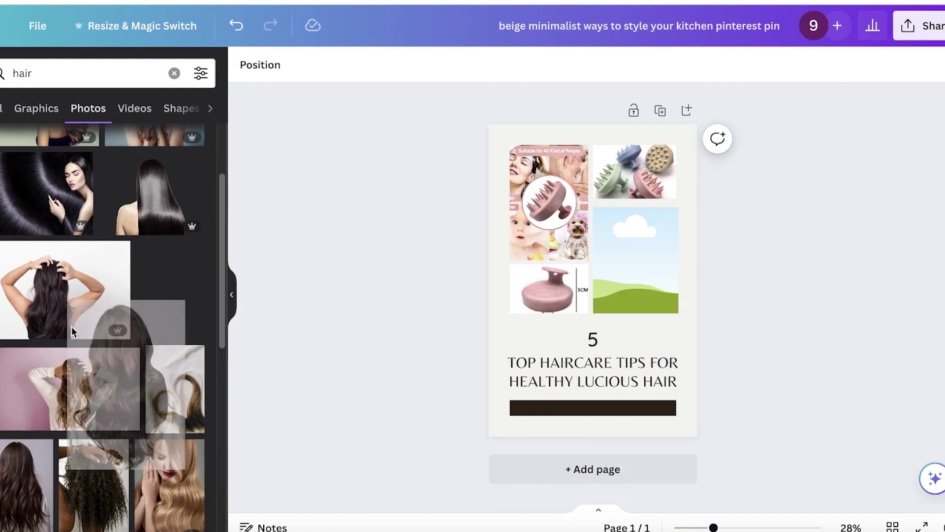
{"action": "left_click_drag", "start_coordinate": [72, 326], "coordinate": [52, 298]}
{"action": "scroll", "coordinate": [53, 298], "scroll_direction": "down", "scroll_amount": 6}
{"action": "mouse_move", "coordinate": [22, 202]}
{"action": "left_mouse_down"}
{"action": "mouse_move", "coordinate": [588, 244]}
{"action": "mouse_move", "coordinate": [622, 265]}
{"action": "left_mouse_up"}
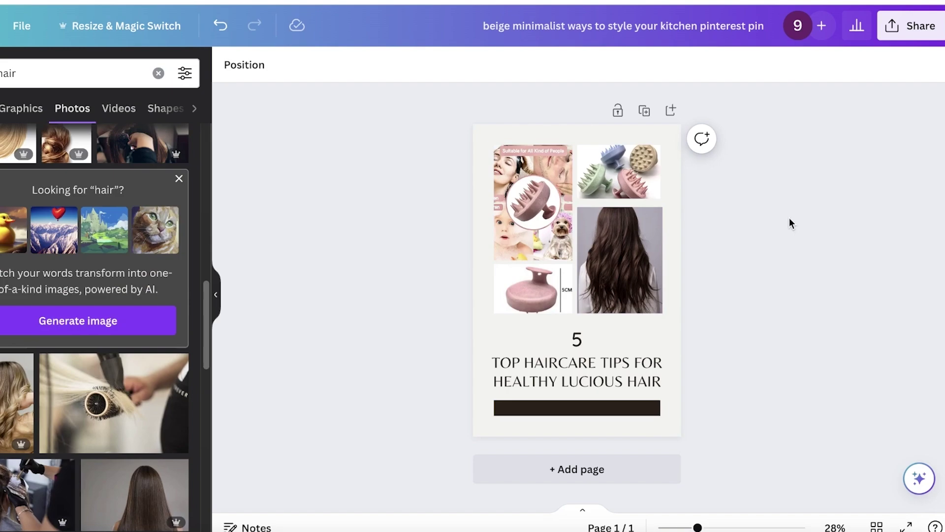
- Download the pin design as a 1,000 × 1,500 px PNG from Share > Download
{"action": "left_click", "coordinate": [923, 33]}
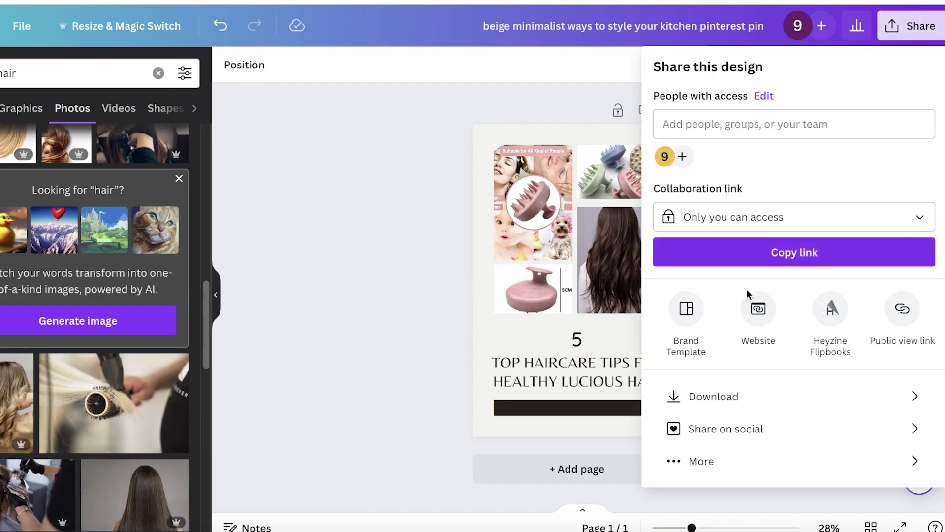
{"action": "left_click", "coordinate": [696, 392]}
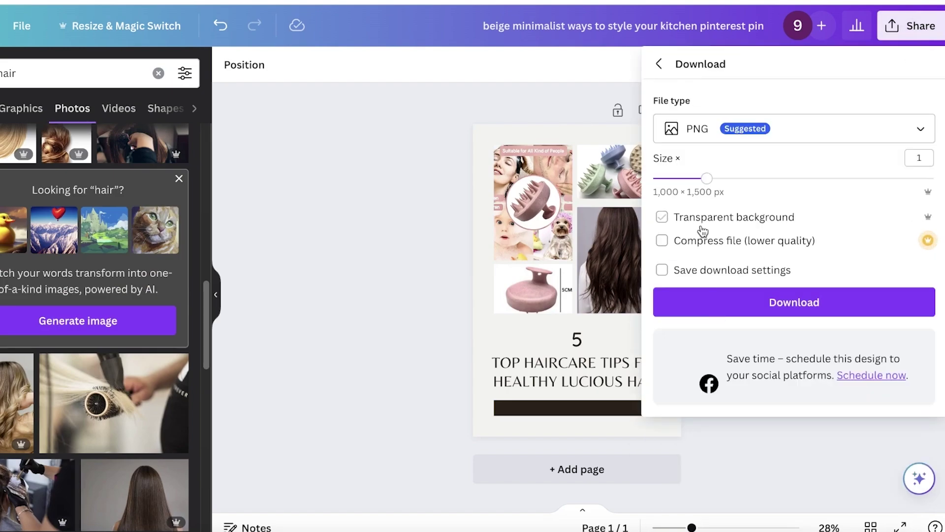
{"action": "left_click", "coordinate": [783, 302]}
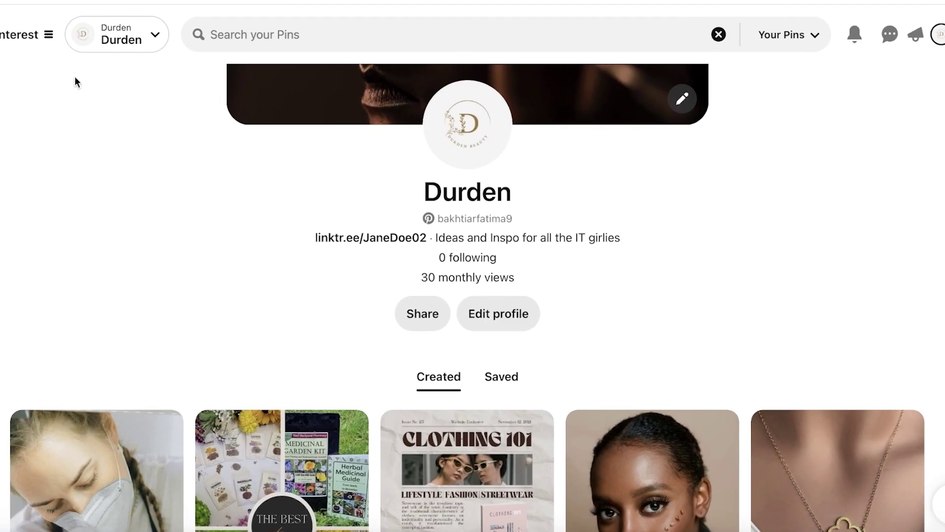
- Create a new organic Pinterest pin and upload the downloaded haircare design as its image
{"action": "left_click", "coordinate": [102, 47]}
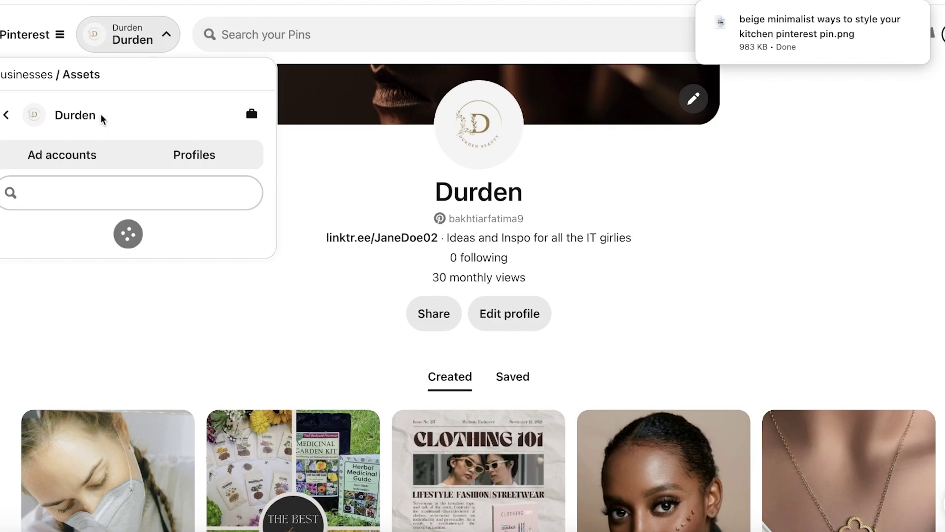
{"action": "left_click", "coordinate": [38, 38]}
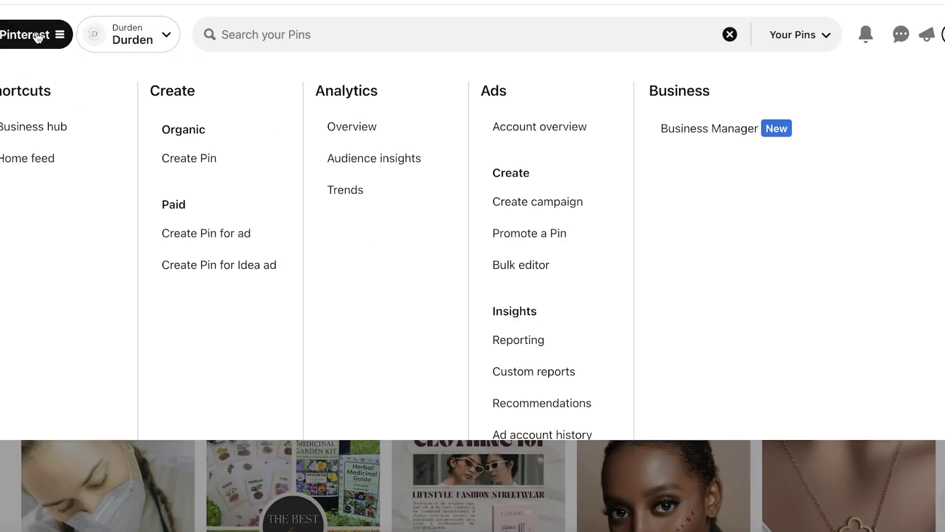
{"action": "left_click", "coordinate": [186, 159]}
{"action": "left_click", "coordinate": [272, 292]}
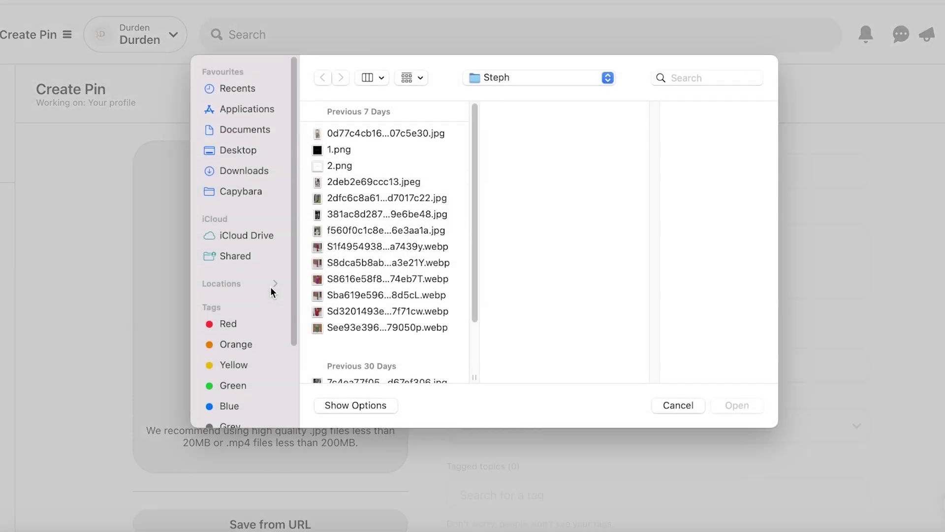
{"action": "left_click", "coordinate": [347, 138]}
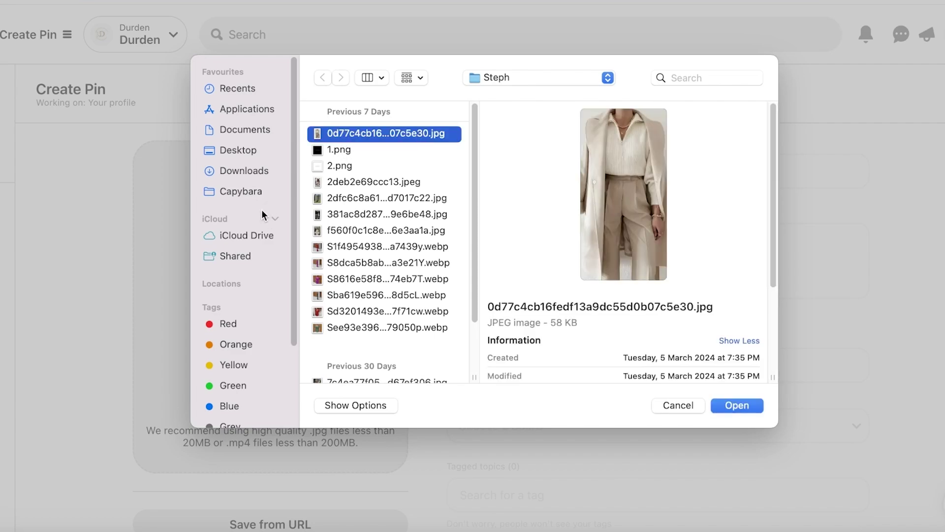
{"action": "left_click", "coordinate": [240, 191]}
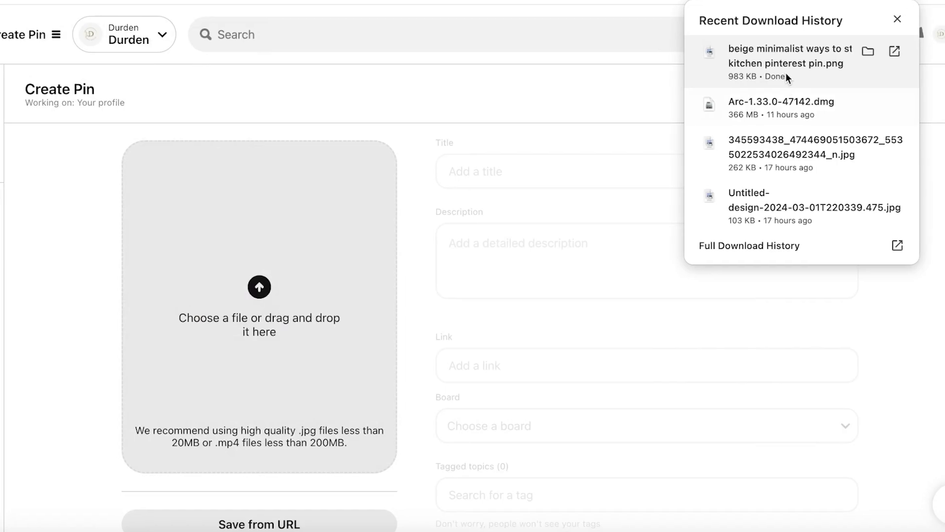
{"action": "left_click_drag", "start_coordinate": [786, 73], "coordinate": [352, 245]}
{"action": "left_click", "coordinate": [461, 170]}
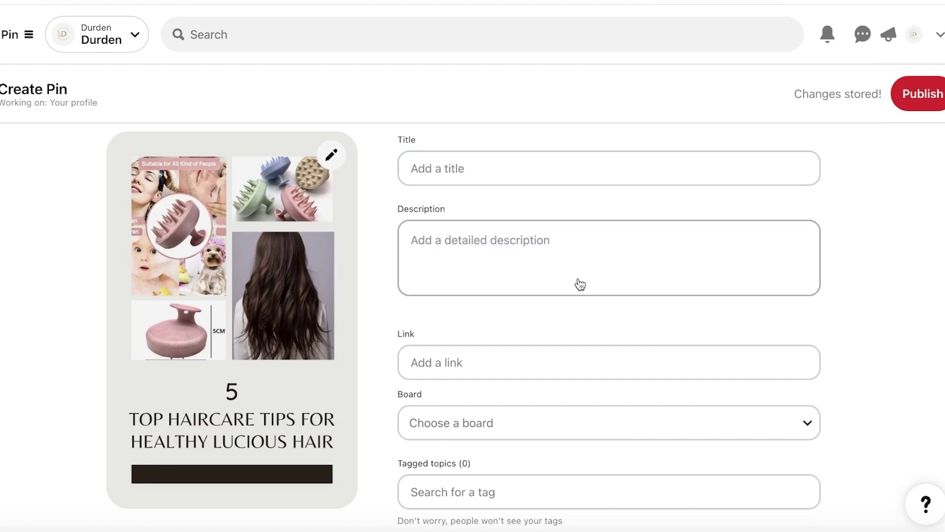
- Title the pin 'top 5 haircare tips' and add the healthy-hair description, fixing typos
{"action": "left_click", "coordinate": [541, 169]}
{"action": "type", "text": "top 5 haircare tips"}
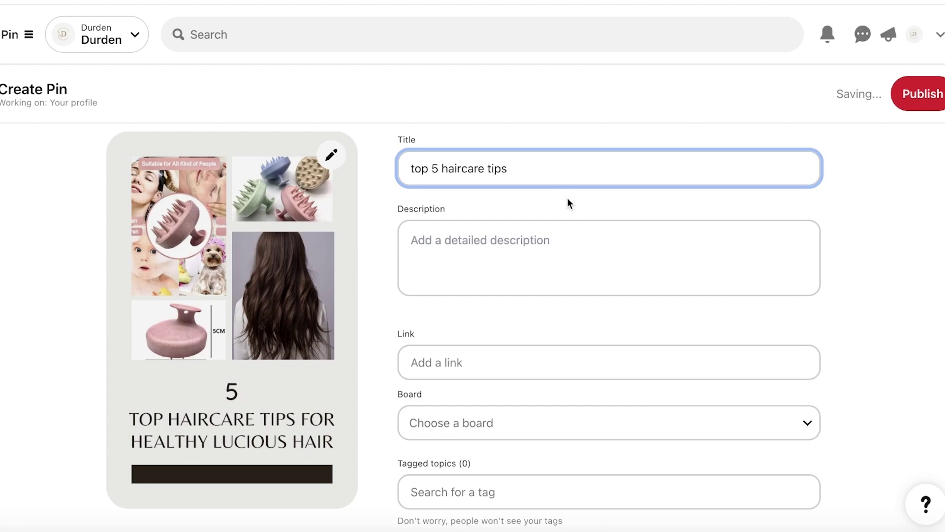
{"action": "left_click", "coordinate": [561, 239]}
{"action": "type", "text": "A"}
{"action": "key", "text": "BackSpace"}
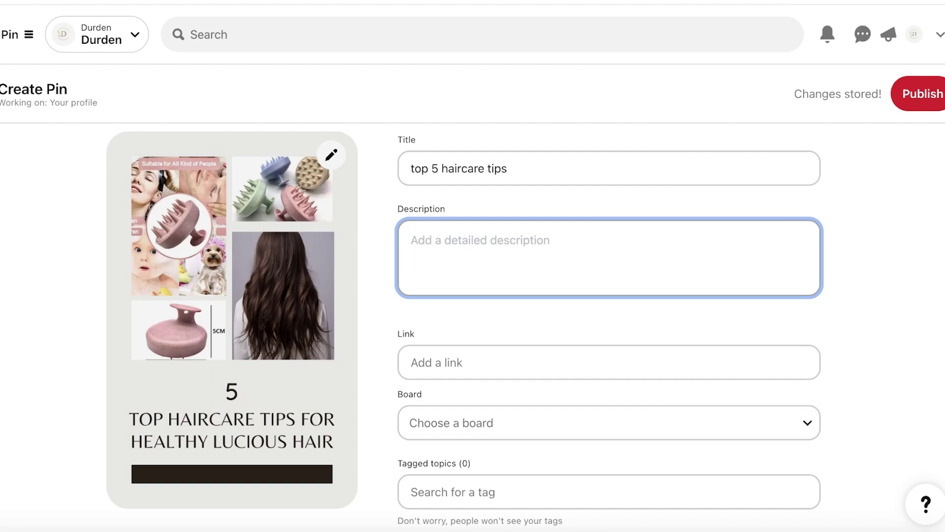
{"action": "type", "text": "-"}
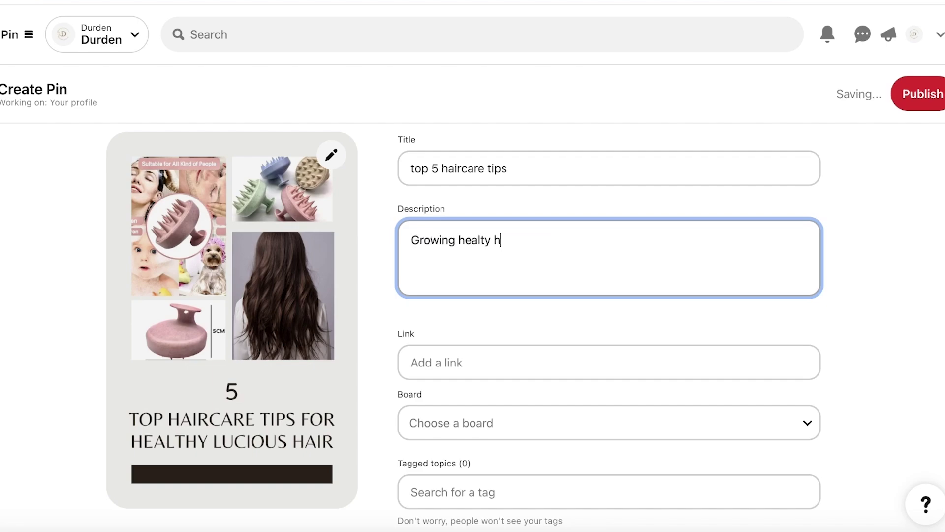
{"action": "type", "text": "has never been made easier with these tips...."}
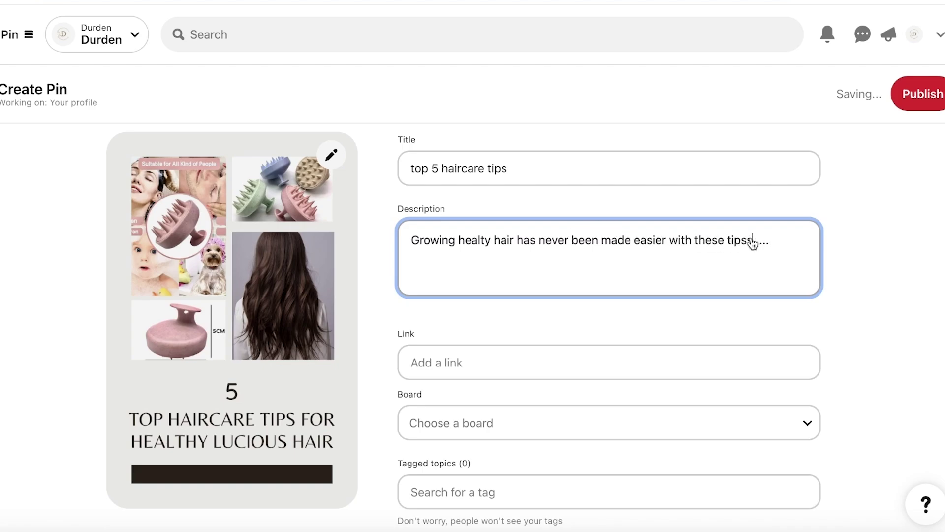
{"action": "key", "text": "BackSpace"}
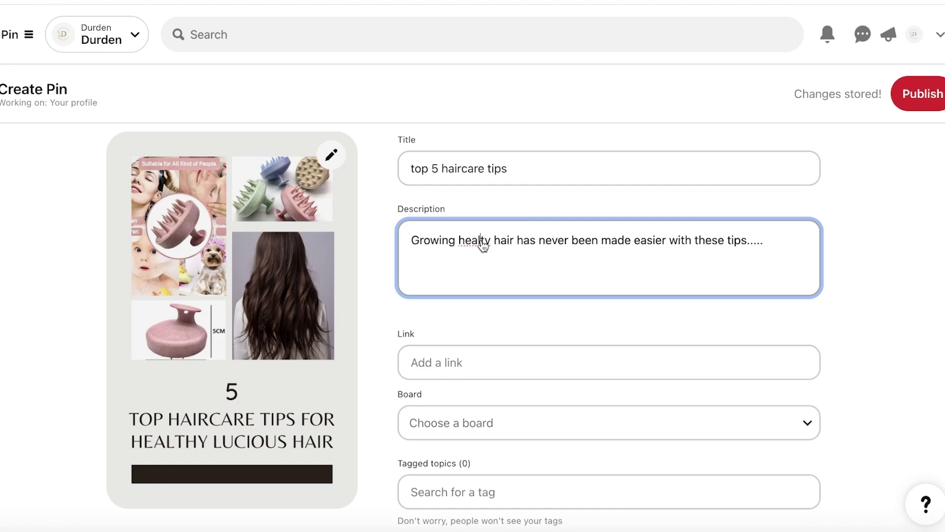
{"action": "type", "text": "h"}
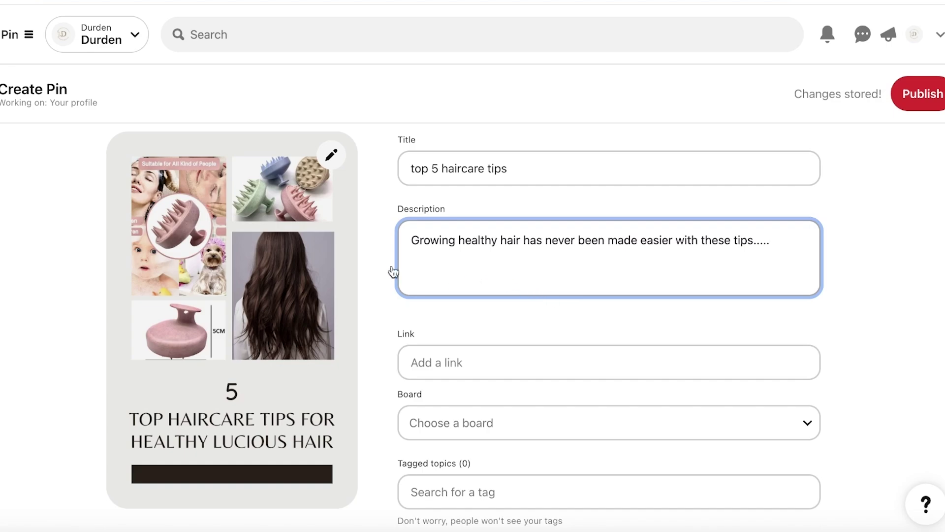
{"action": "scroll", "coordinate": [591, 312], "scroll_direction": "down", "scroll_amount": 2}
{"action": "left_click", "coordinate": [505, 262]}
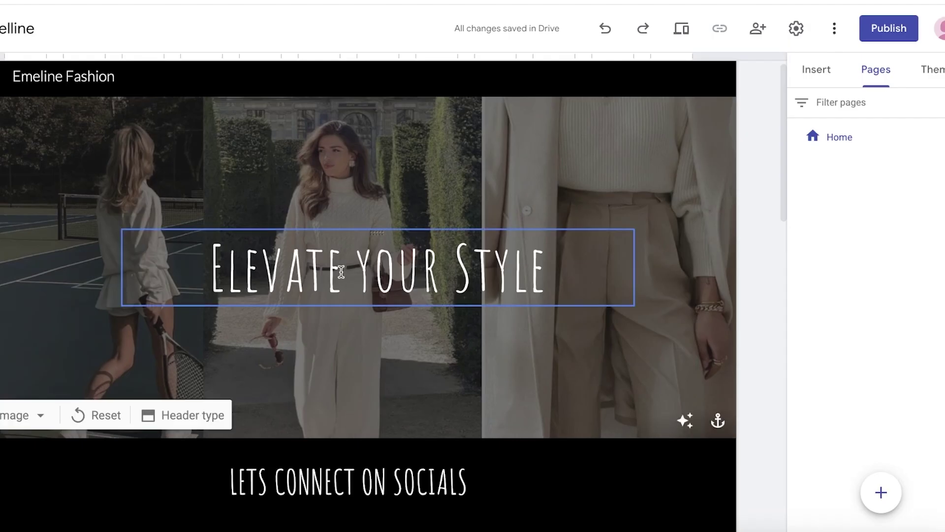
{"action": "scroll", "coordinate": [315, 168], "scroll_direction": "up", "scroll_amount": 1}
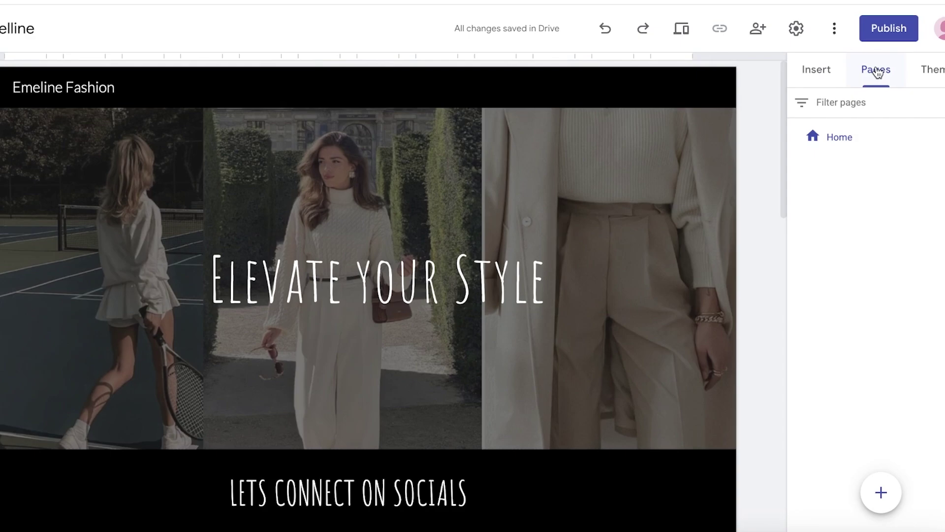
- Add a new Google Sites page named 'Affilates'
{"action": "left_click", "coordinate": [886, 477]}
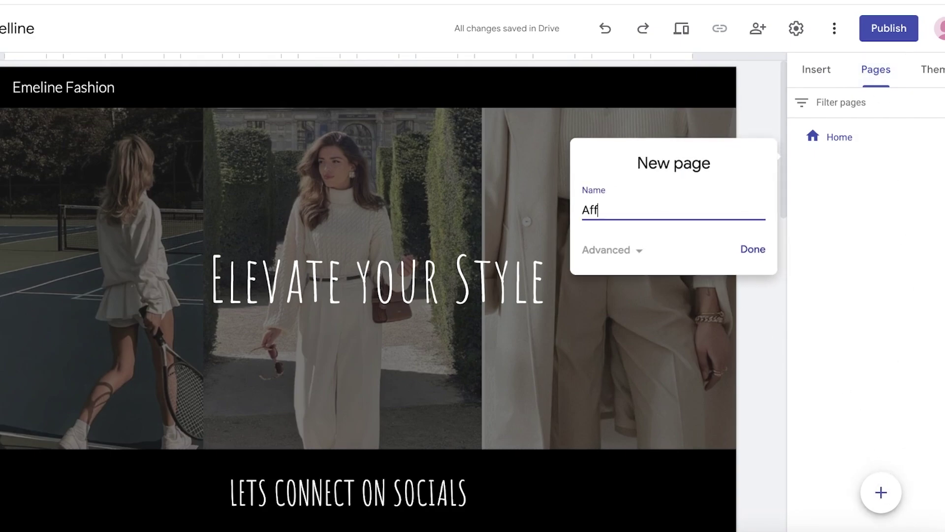
{"action": "type", "text": "Affilates"}
{"action": "key", "text": "Return"}
{"action": "scroll", "coordinate": [274, 386], "scroll_direction": "down", "scroll_amount": 3}
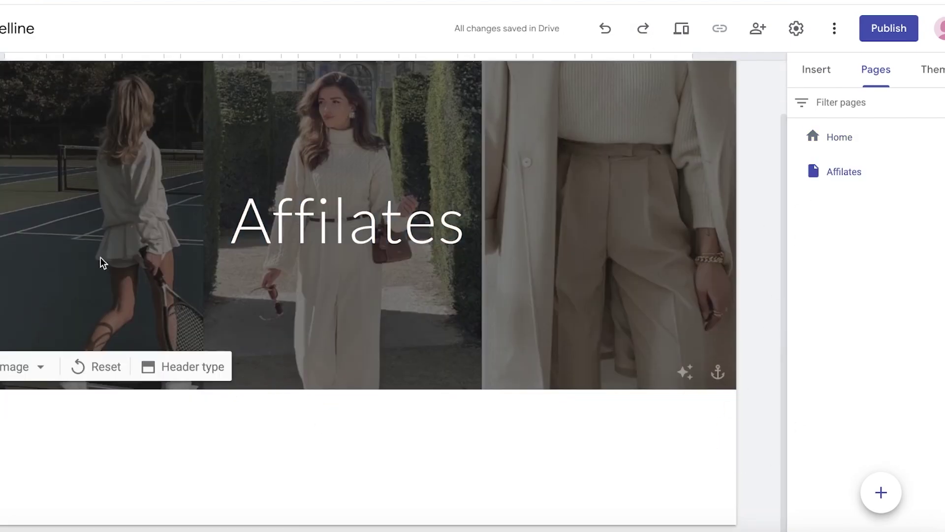
- Insert an image-and-text block below the Affilates header and start uploading its image
{"action": "left_click", "coordinate": [817, 70]}
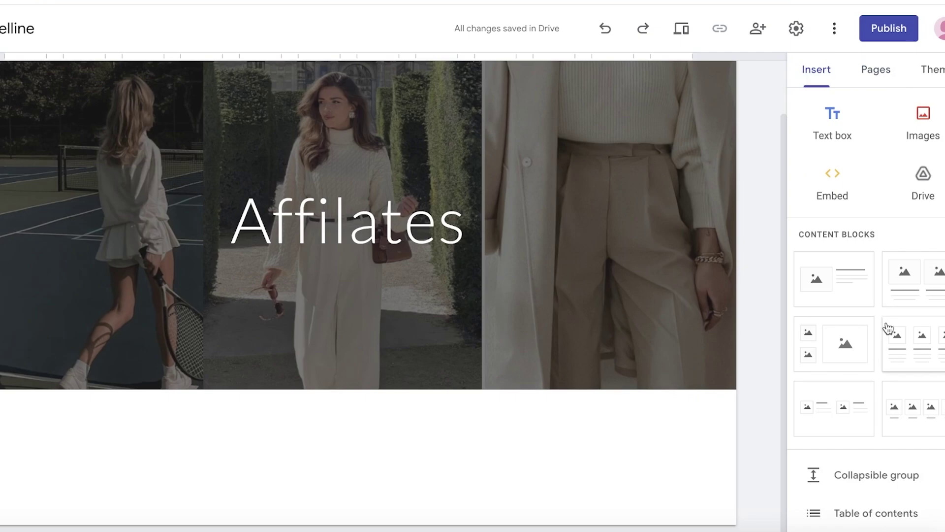
{"action": "left_click_drag", "start_coordinate": [844, 281], "coordinate": [418, 481]}
{"action": "left_click", "coordinate": [142, 294]}
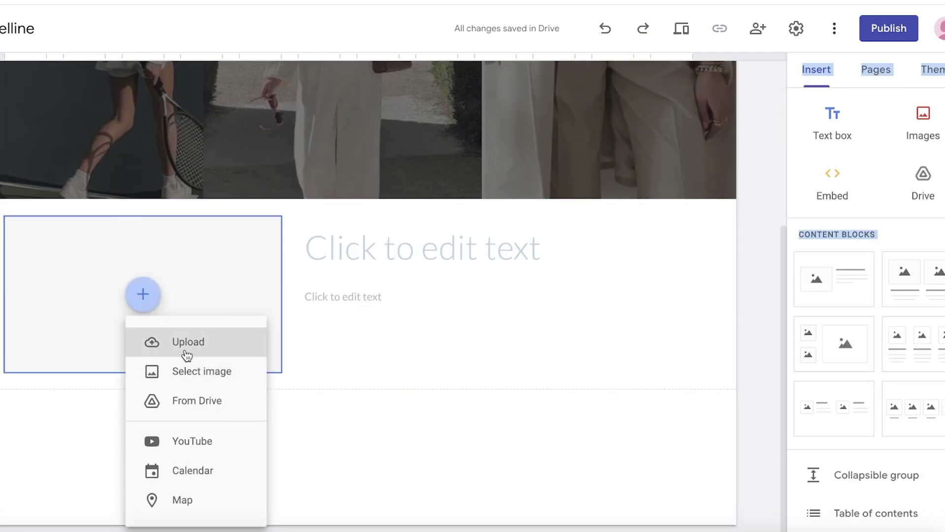
{"action": "left_click", "coordinate": [185, 344]}
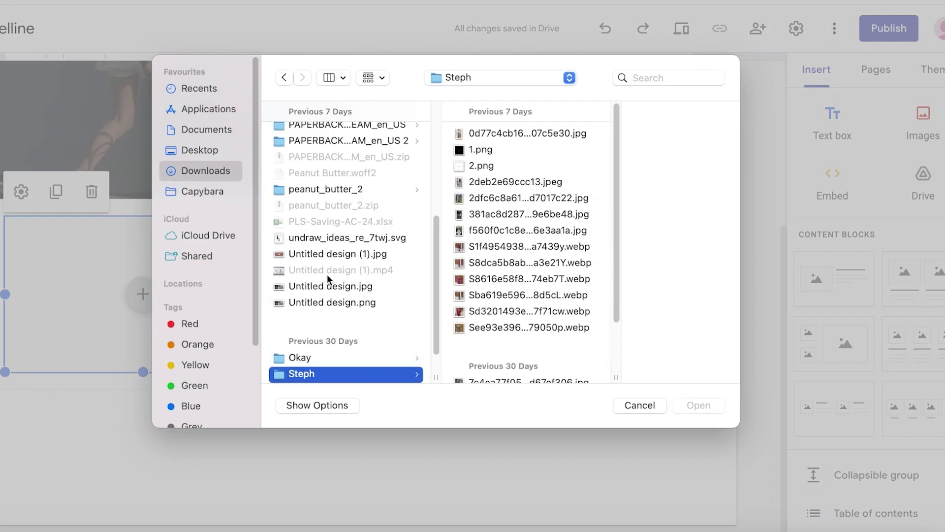
- Try uploading the .webp product photo, which is rejected as an unsupported type
{"action": "left_click", "coordinate": [490, 247]}
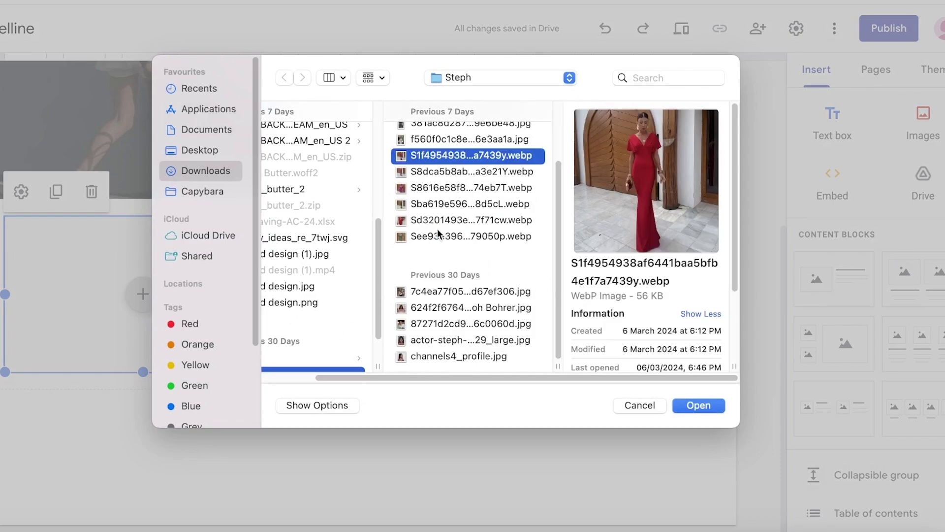
{"action": "scroll", "coordinate": [313, 287], "scroll_direction": "up", "scroll_amount": 5}
{"action": "left_click_drag", "start_coordinate": [359, 385], "coordinate": [253, 380]}
{"action": "key", "text": "Return"}
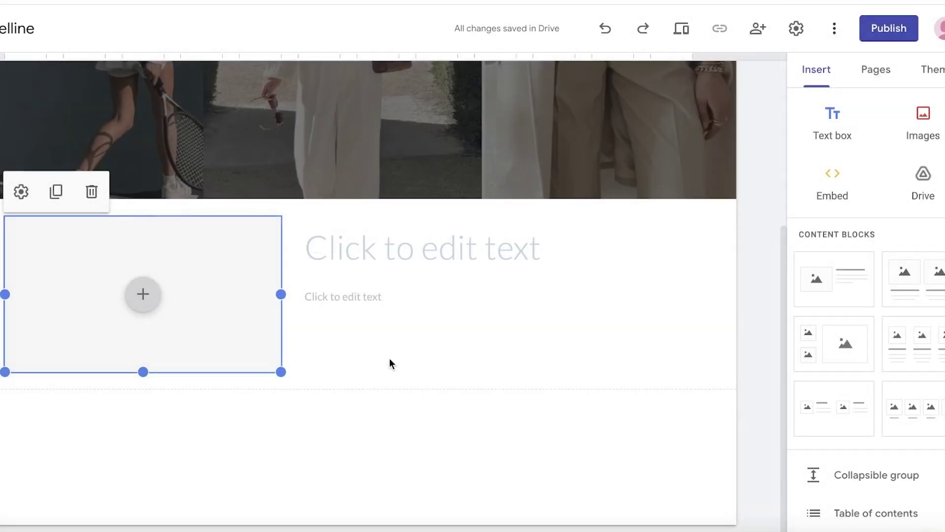
- Type 'Top haircare item' as the block's heading
{"action": "left_click", "coordinate": [379, 237]}
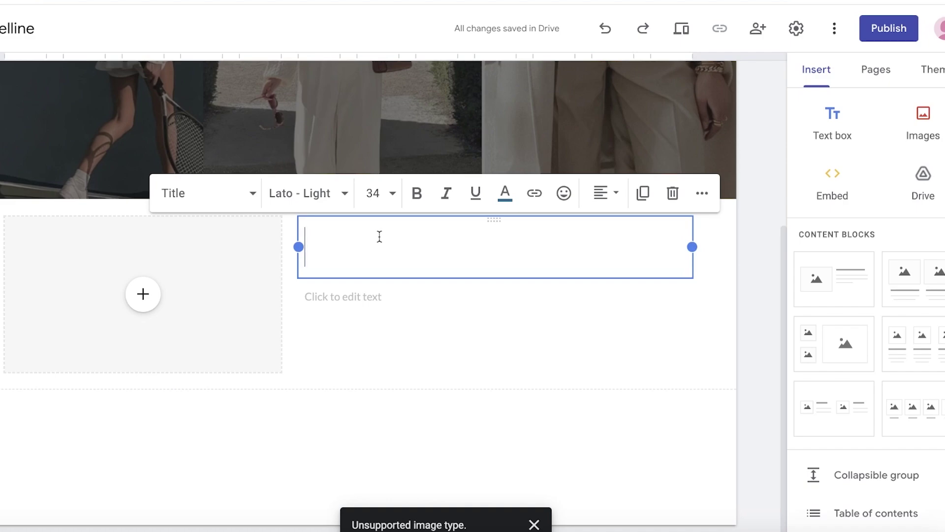
{"action": "type", "text": "A"}
{"action": "key", "text": "BackSpace"}
{"action": "type", "text": "Top ha"}
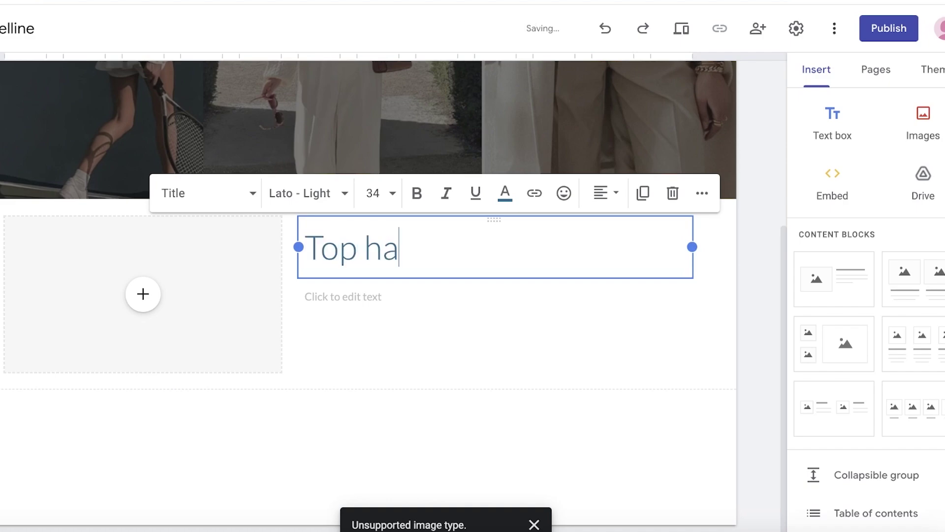
{"action": "type", "text": "ircare i"}
{"action": "left_click", "coordinate": [341, 293]}
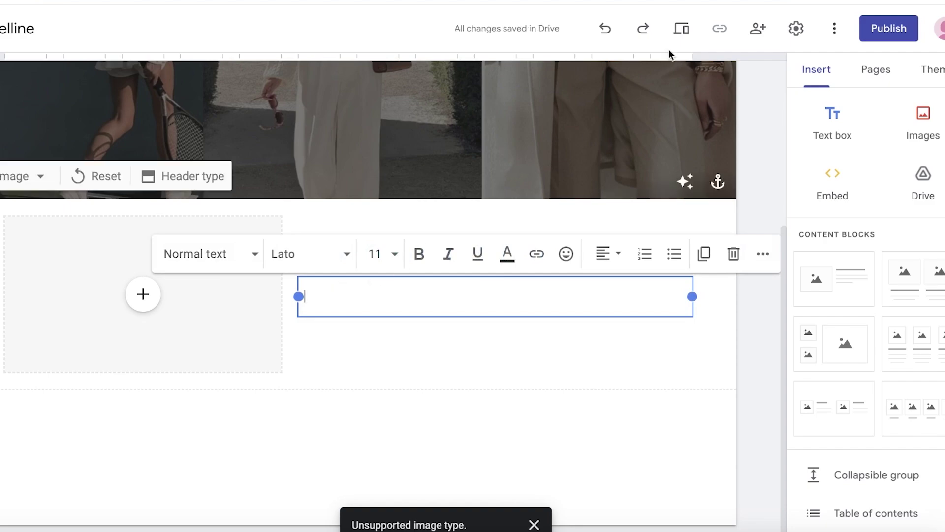
{"action": "left_click", "coordinate": [419, 380]}
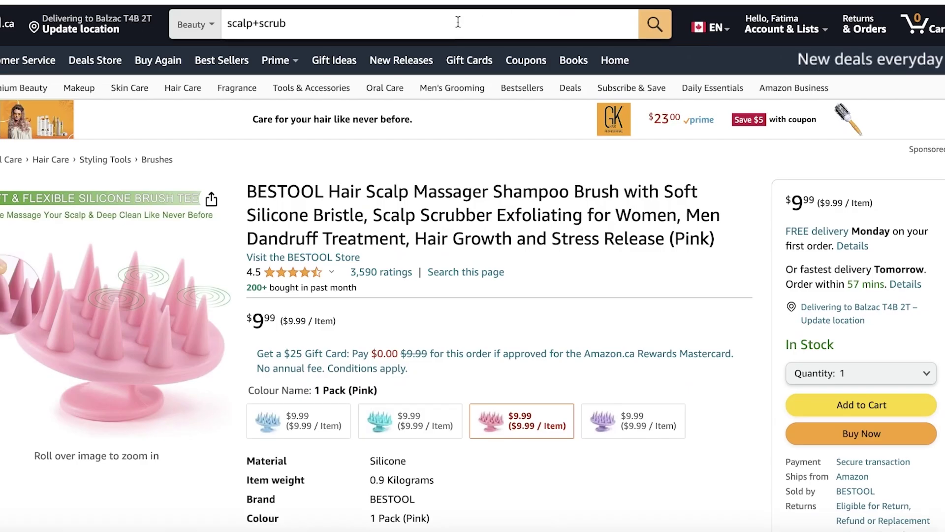
- Copy the Amazon product URL and link the 'Top haircare item' title to it
{"action": "right_click", "coordinate": [5, 2]}
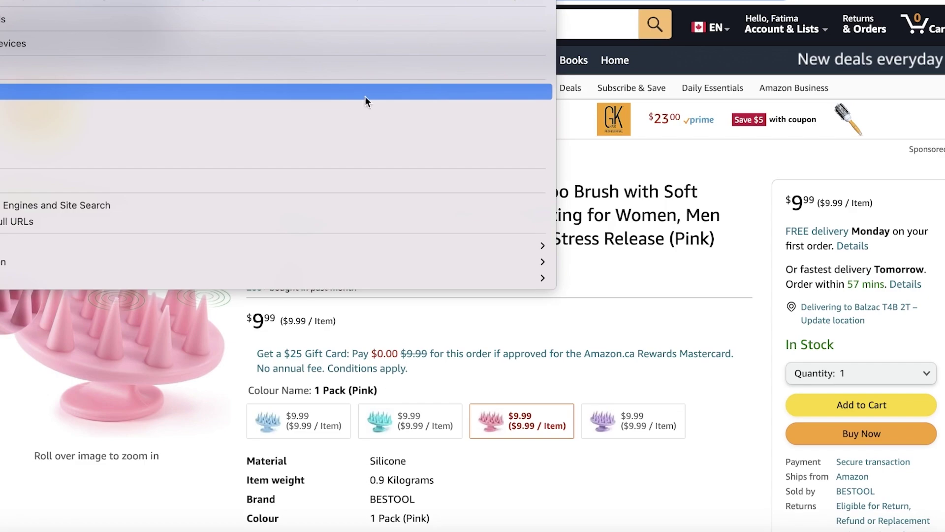
{"action": "left_click", "coordinate": [338, 109]}
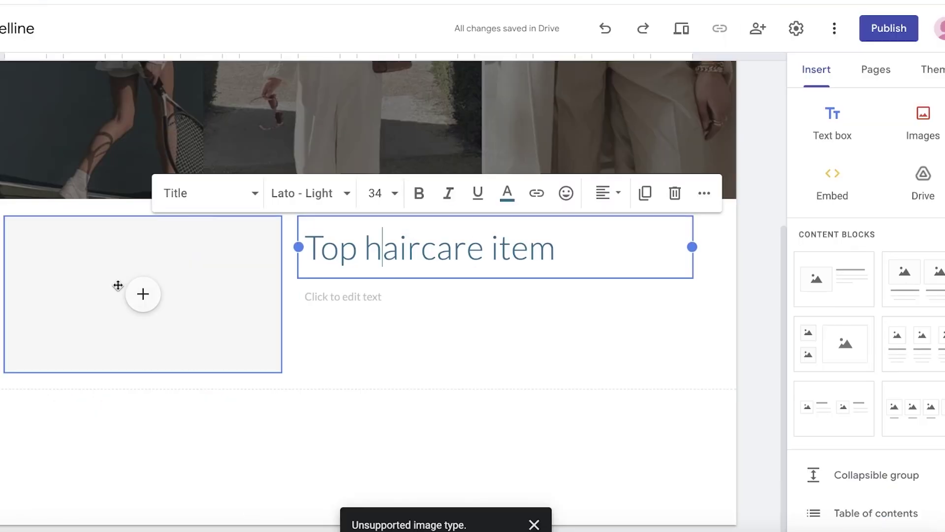
{"action": "left_click", "coordinate": [140, 294]}
{"action": "left_click", "coordinate": [334, 241]}
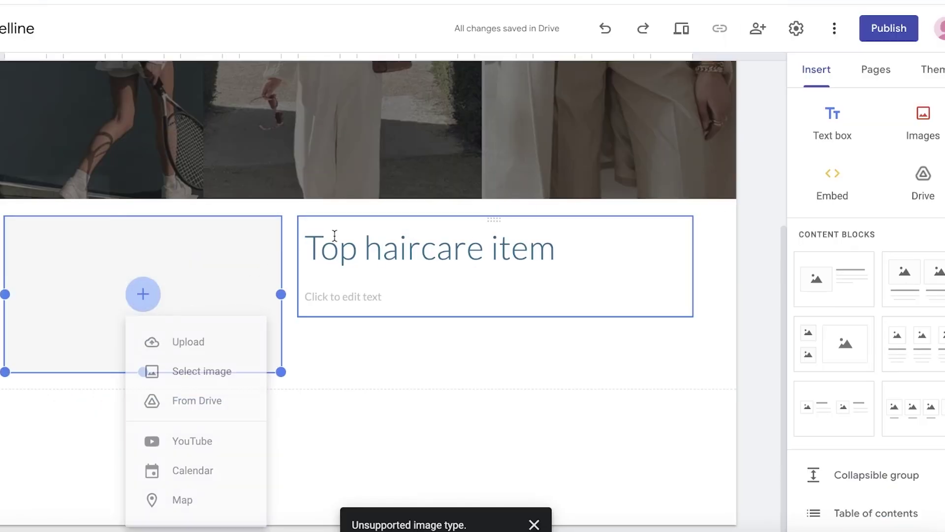
{"action": "triple_click", "coordinate": [333, 241]}
{"action": "right_click", "coordinate": [335, 242]}
{"action": "left_click", "coordinate": [358, 293]}
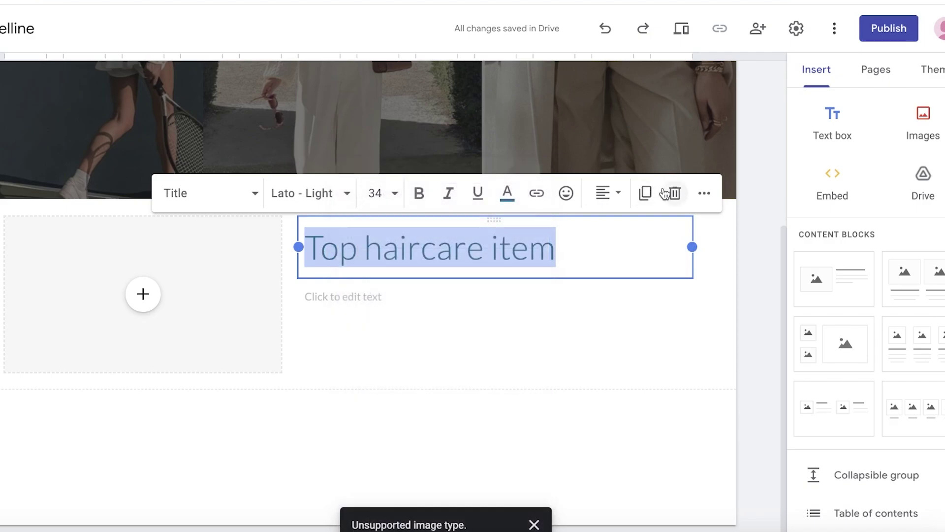
{"action": "left_click", "coordinate": [535, 193]}
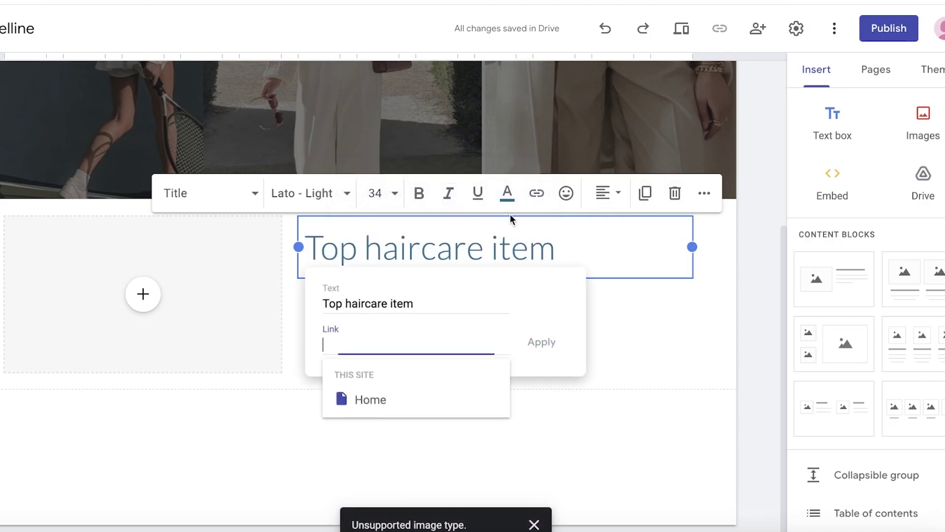
{"action": "right_click", "coordinate": [366, 340]}
{"action": "left_click", "coordinate": [393, 371]}
{"action": "left_click", "coordinate": [542, 342]}
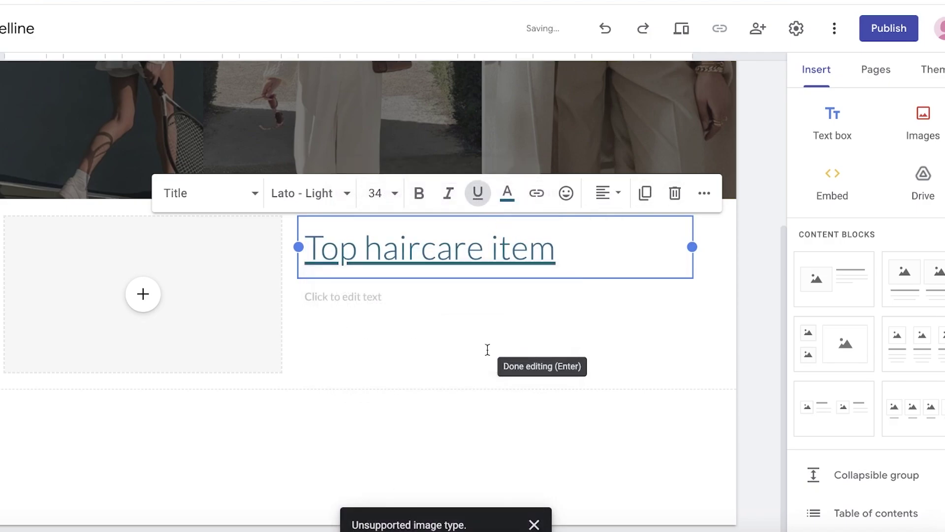
- Attempt to upload the green scalp brush product image into the block's placeholder
{"action": "left_click", "coordinate": [144, 294]}
{"action": "left_click", "coordinate": [163, 340]}
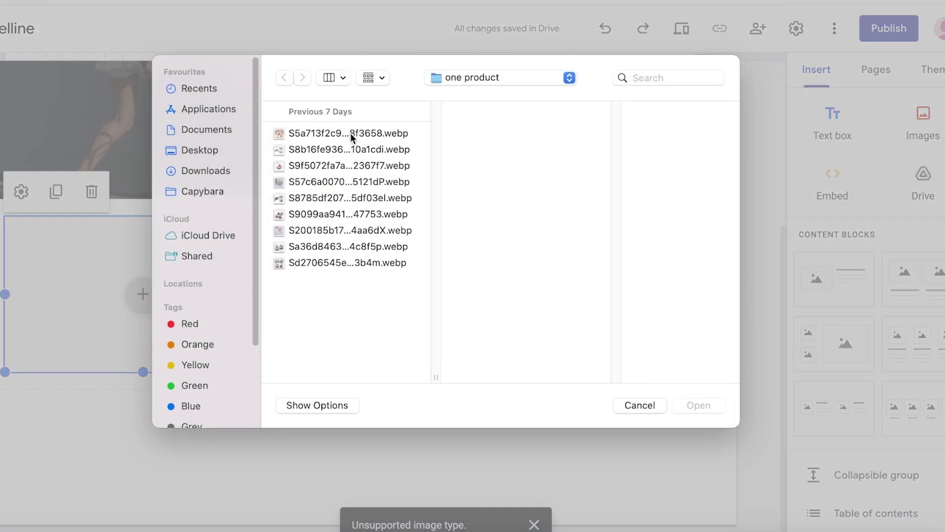
{"action": "left_click", "coordinate": [352, 134]}
{"action": "left_click", "coordinate": [392, 198]}
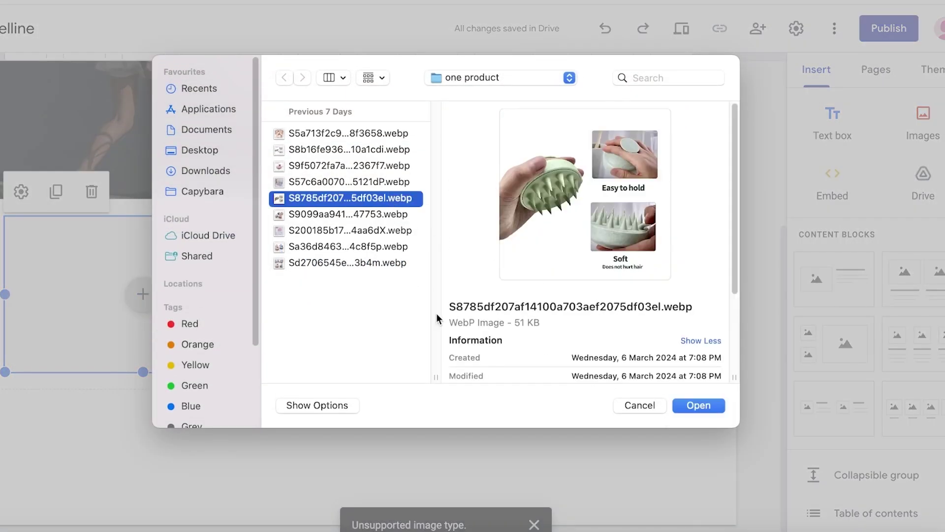
{"action": "left_click", "coordinate": [687, 402]}
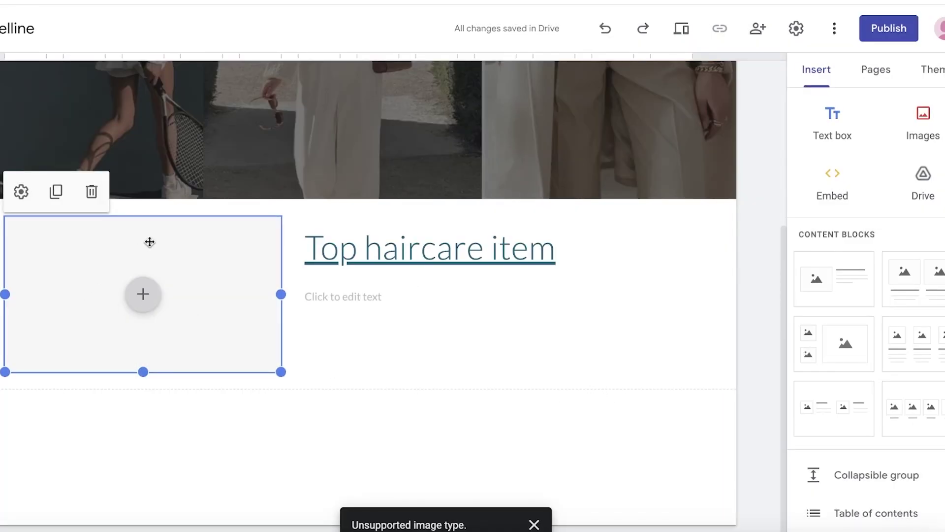
- Check the placeholder settings, keeping file type as Any content, and close without changes
{"action": "left_click", "coordinate": [21, 191]}
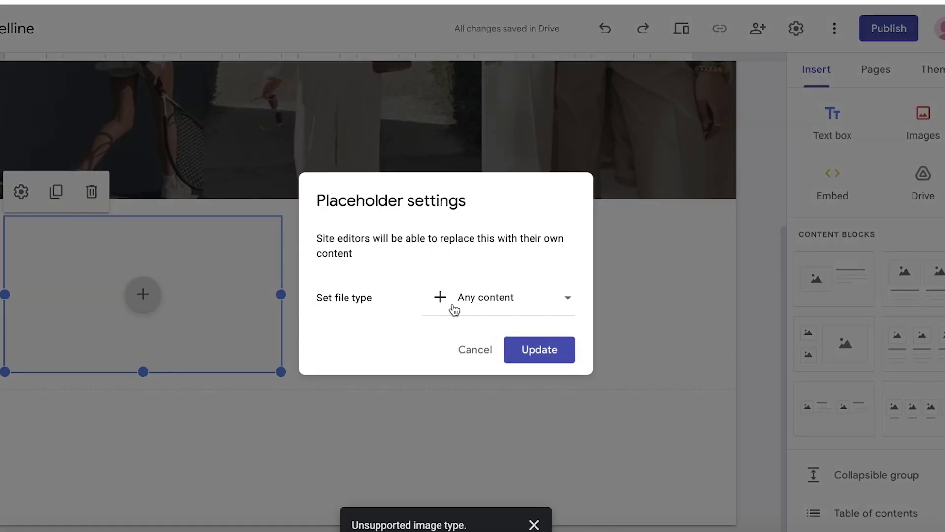
{"action": "left_click", "coordinate": [437, 310]}
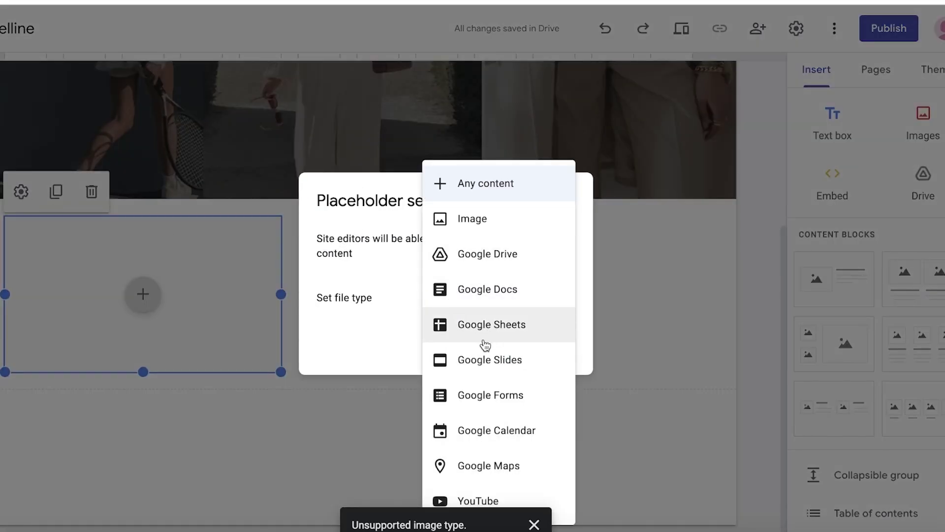
{"action": "left_click", "coordinate": [396, 328]}
{"action": "left_click", "coordinate": [470, 356]}
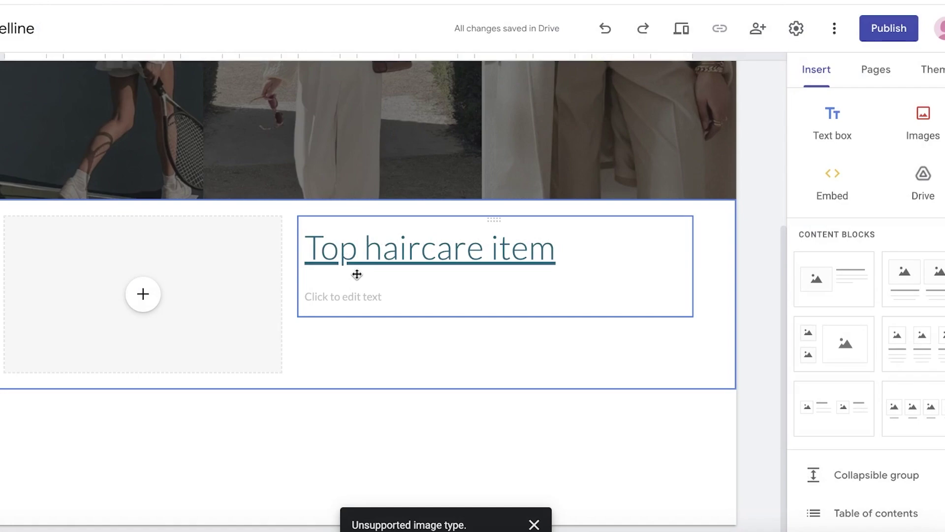
{"action": "left_click", "coordinate": [157, 304]}
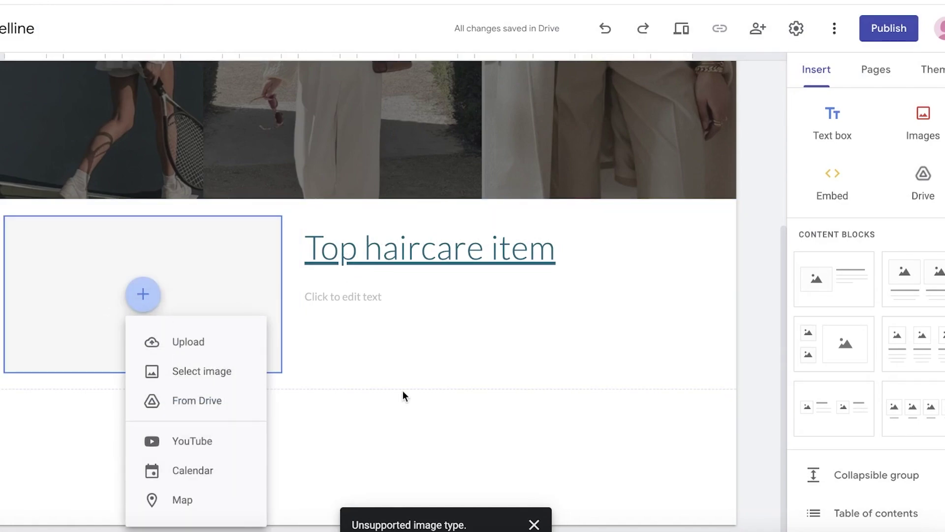
{"action": "left_click", "coordinate": [380, 304]}
- Change the Affilates page header text to 'Top 5 haircare tips'
{"action": "scroll", "coordinate": [571, 271], "scroll_direction": "up", "scroll_amount": 5}
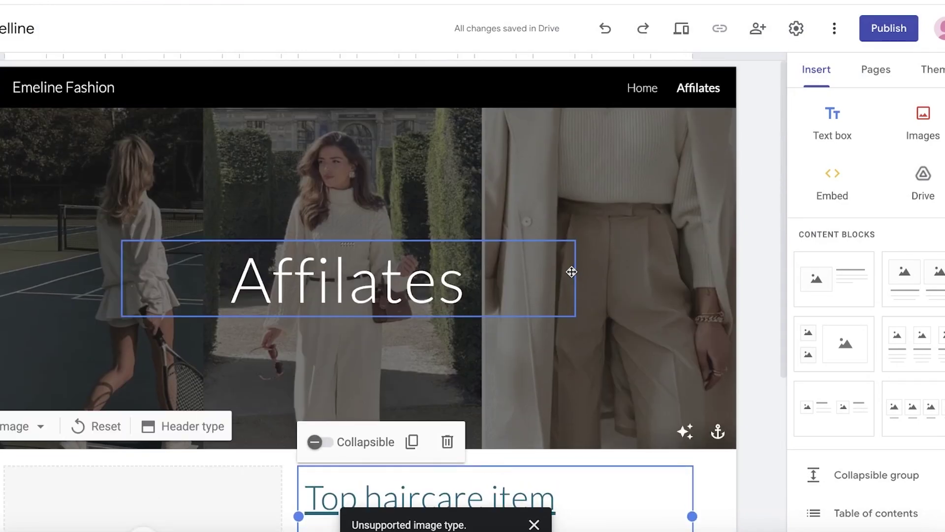
{"action": "left_click", "coordinate": [439, 289]}
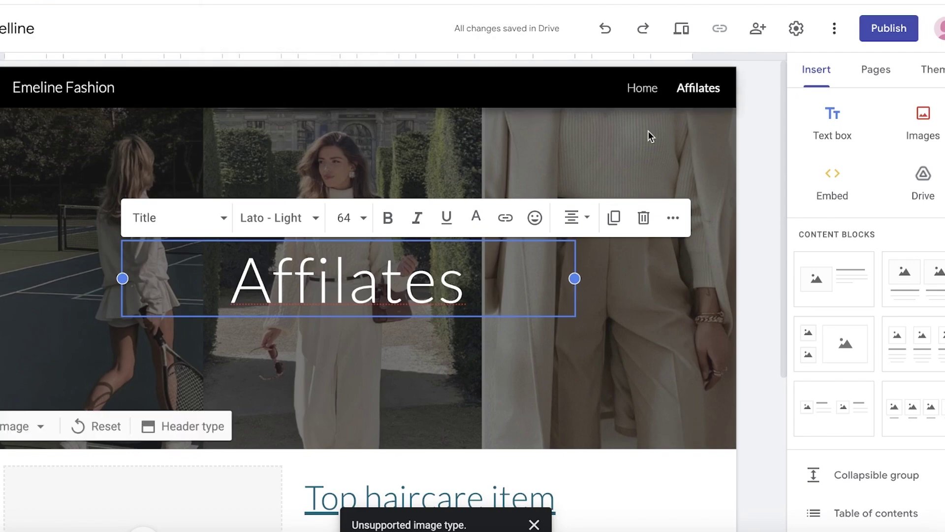
{"action": "scroll", "coordinate": [866, 295], "scroll_direction": "down", "scroll_amount": 6}
{"action": "scroll", "coordinate": [359, 254], "scroll_direction": "down", "scroll_amount": 1}
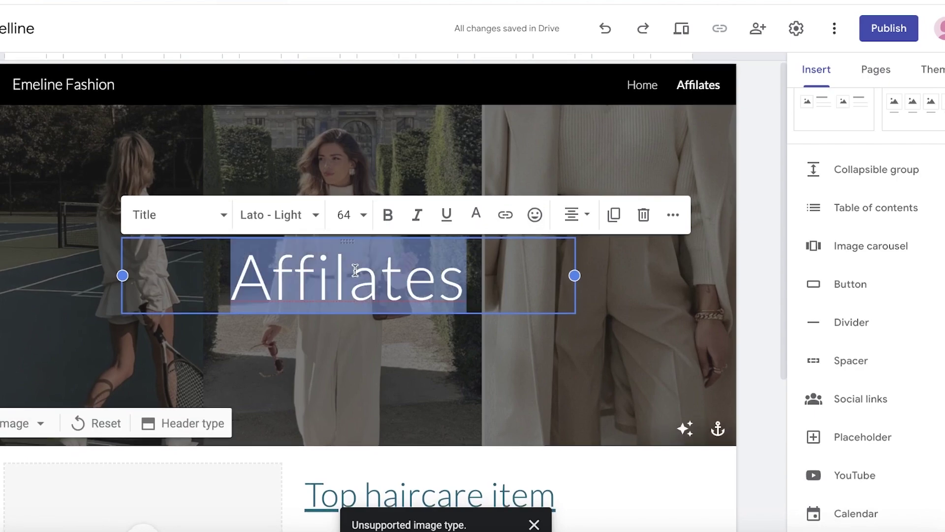
{"action": "double_click", "coordinate": [359, 255]}
{"action": "type", "text": "A"}
{"action": "key", "text": "BackSpace"}
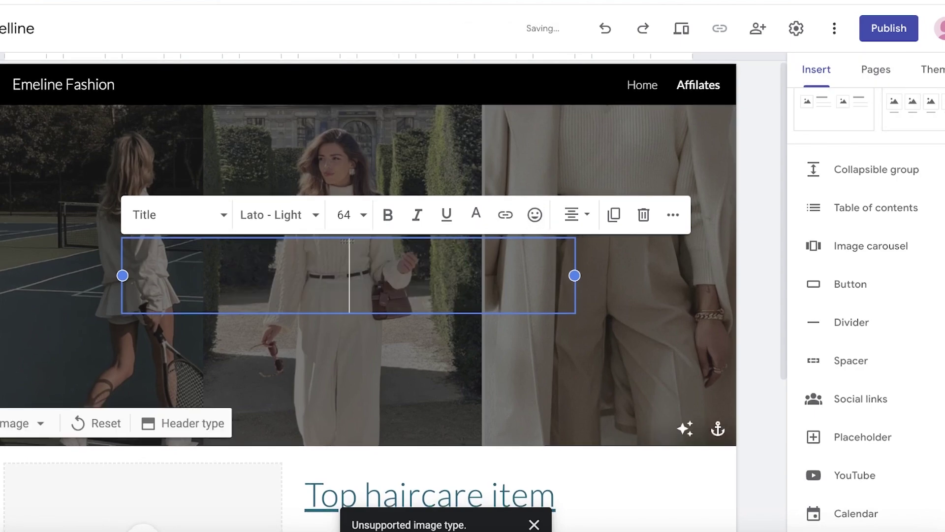
{"action": "type", "text": "Top 5 haircare tips"}
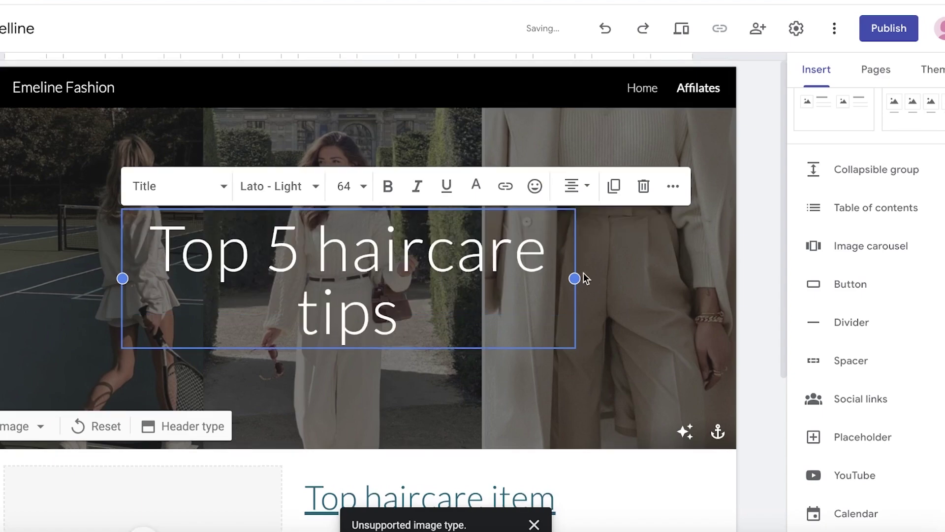
- Publish the Google Site to the web
{"action": "scroll", "coordinate": [492, 276], "scroll_direction": "down", "scroll_amount": 5}
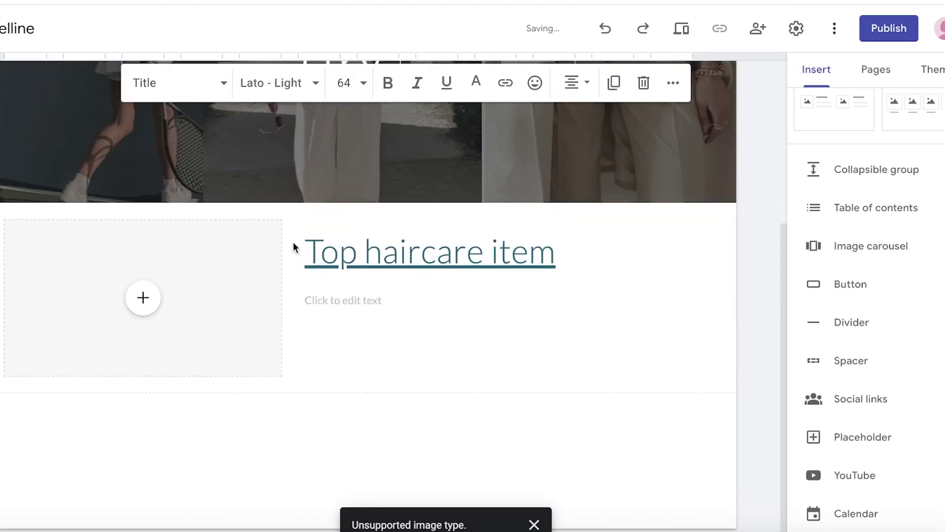
{"action": "scroll", "coordinate": [228, 401], "scroll_direction": "up", "scroll_amount": 1}
{"action": "scroll", "coordinate": [409, 333], "scroll_direction": "down", "scroll_amount": 1}
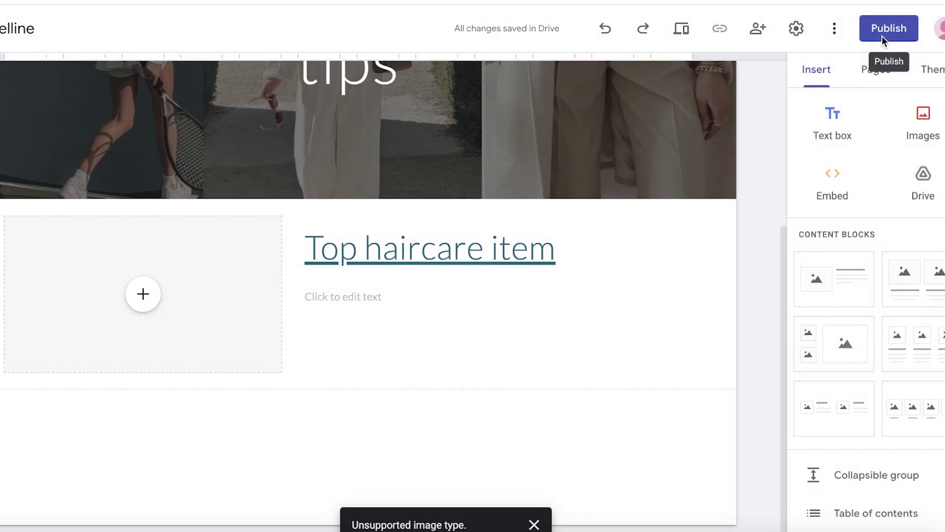
{"action": "left_click", "coordinate": [876, 26]}
{"action": "left_click", "coordinate": [645, 424]}
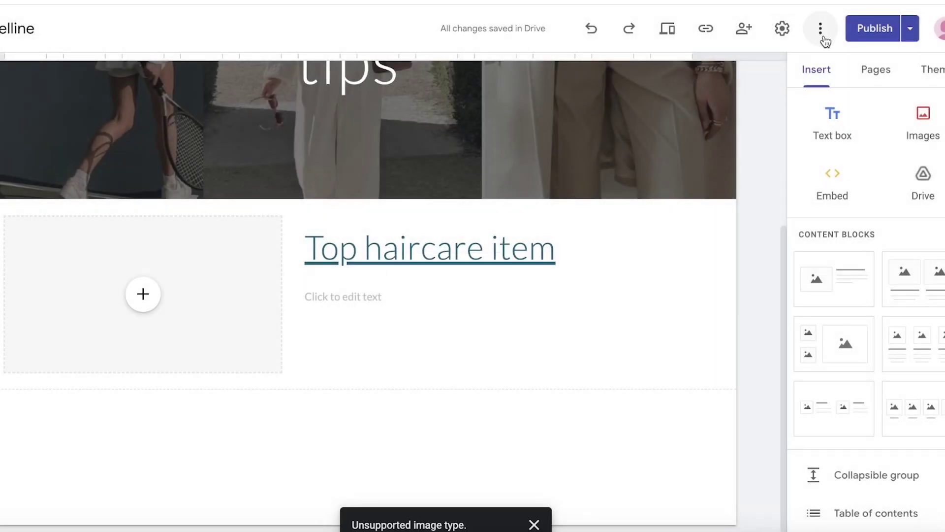
- Paste the Google Sites page address as the pin's link and choose the Affiliates board
{"action": "right_click", "coordinate": [675, 2]}
{"action": "left_click", "coordinate": [369, 123]}
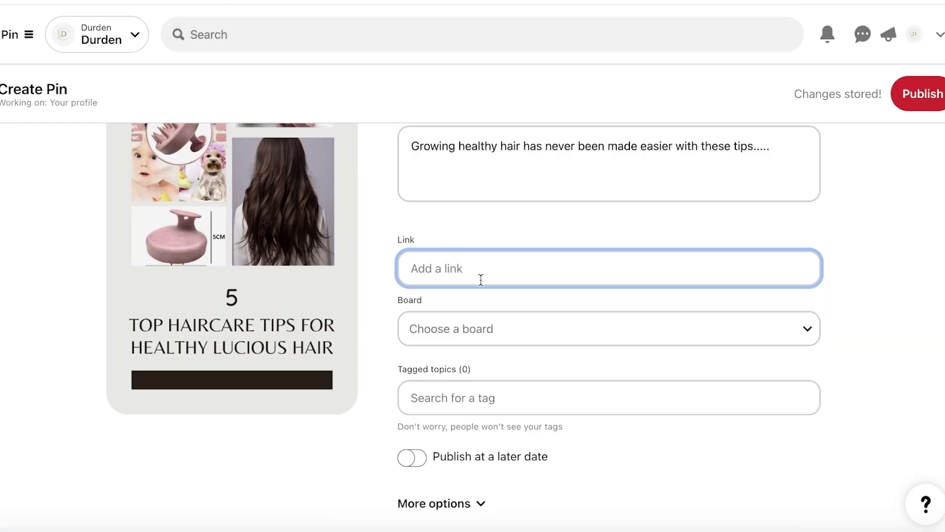
{"action": "right_click", "coordinate": [480, 273]}
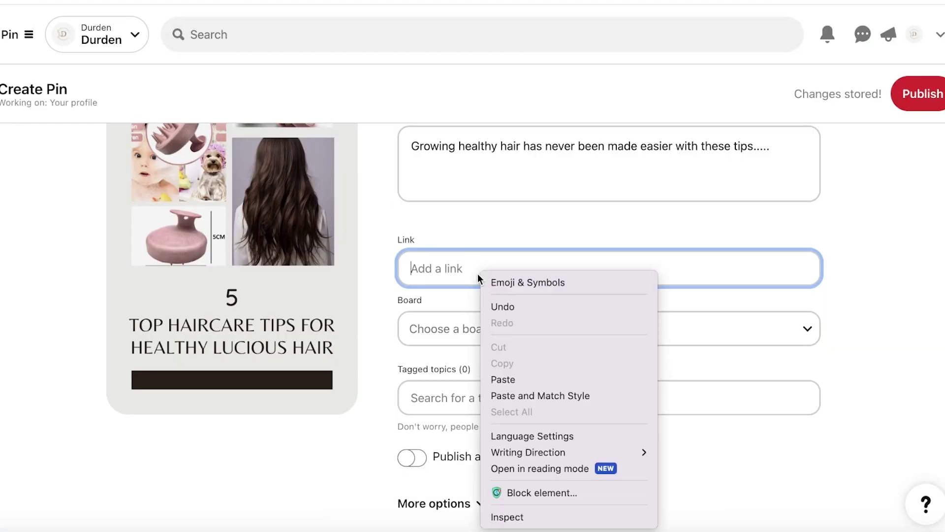
{"action": "left_click", "coordinate": [507, 380]}
{"action": "left_click", "coordinate": [534, 329]}
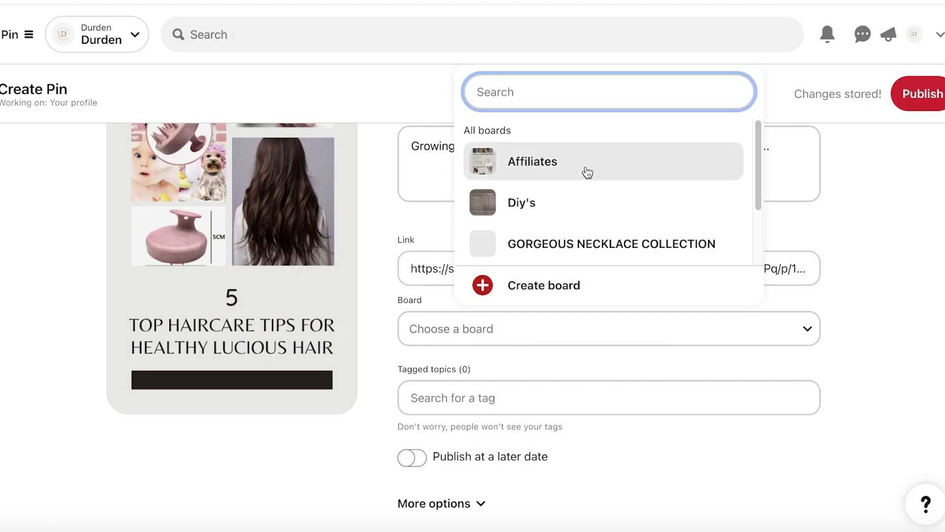
{"action": "left_click", "coordinate": [586, 171]}
- Add haircare and hairstyles as the pin's tagged topics
{"action": "left_click", "coordinate": [471, 405]}
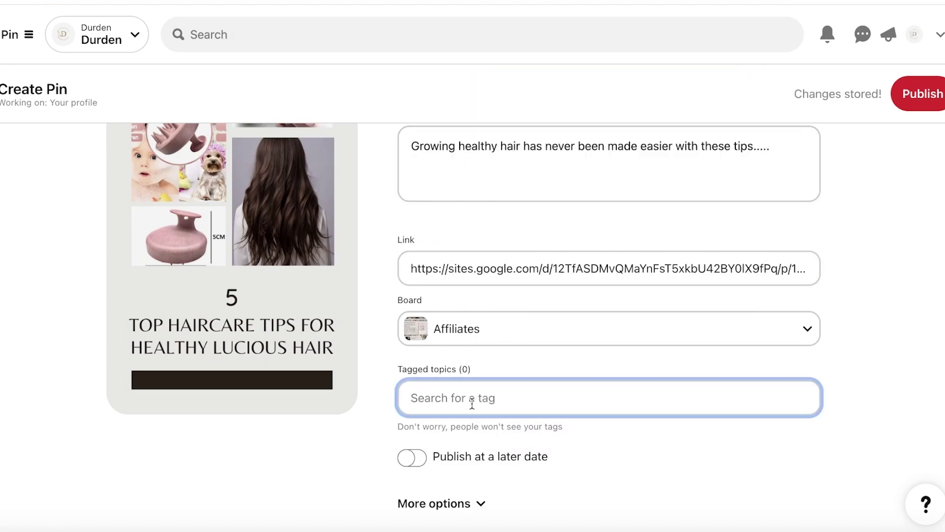
{"action": "type", "text": "haircare"}
{"action": "double_click", "coordinate": [443, 398]}
{"action": "type", "text": "hairstl"}
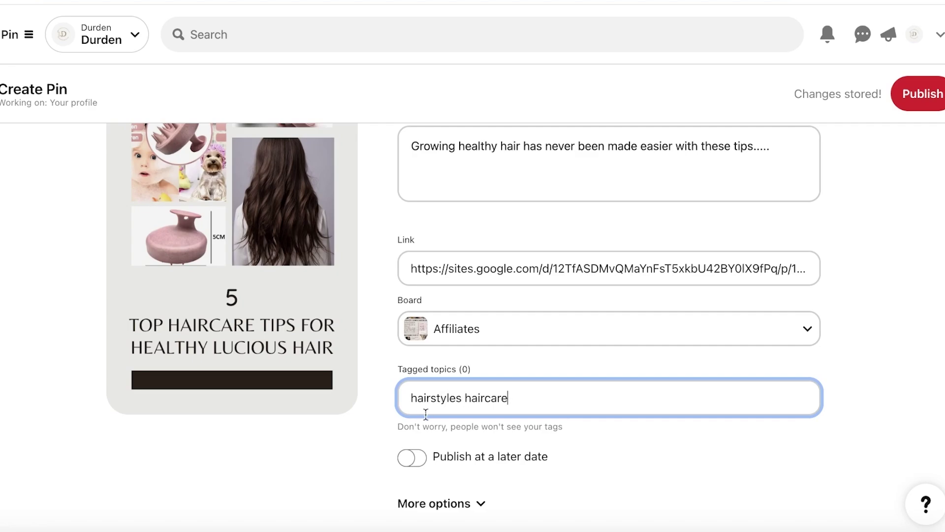
- Publish the haircare pin and return to the Pinterest home feed
{"action": "left_click", "coordinate": [438, 503]}
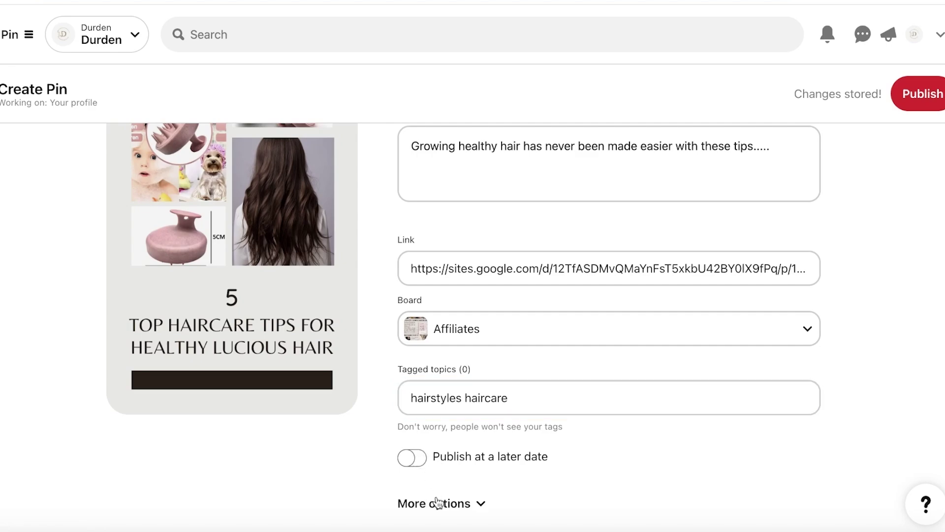
{"action": "scroll", "coordinate": [441, 481], "scroll_direction": "down", "scroll_amount": 2}
{"action": "left_click", "coordinate": [928, 104]}
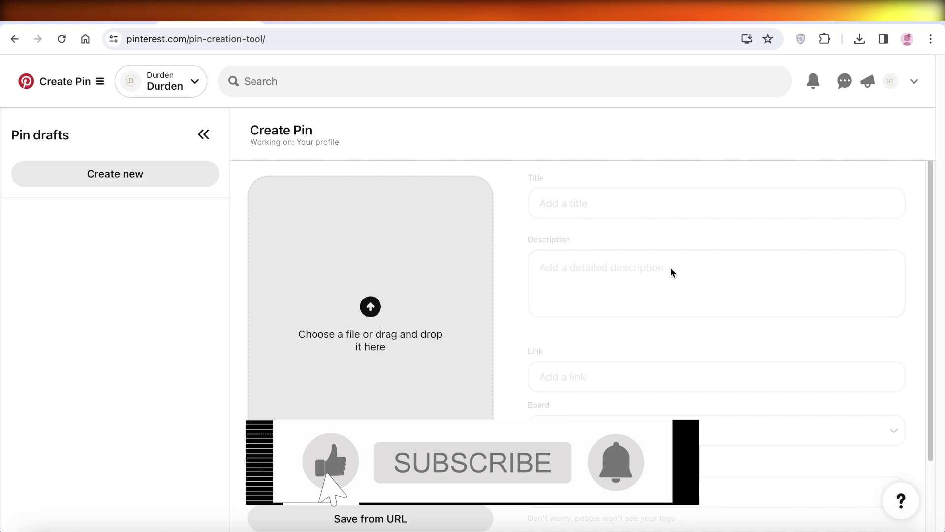
{"action": "left_click", "coordinate": [47, 79]}
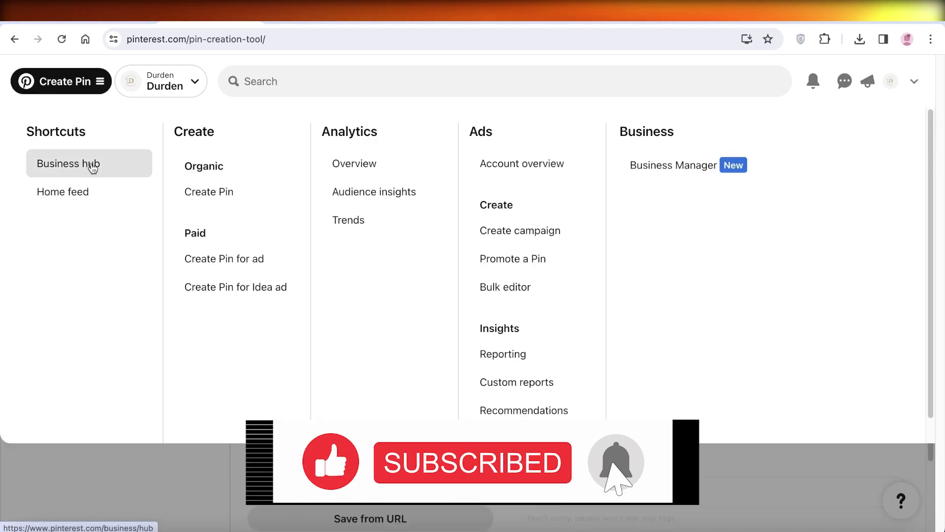
{"action": "left_click", "coordinate": [95, 186]}
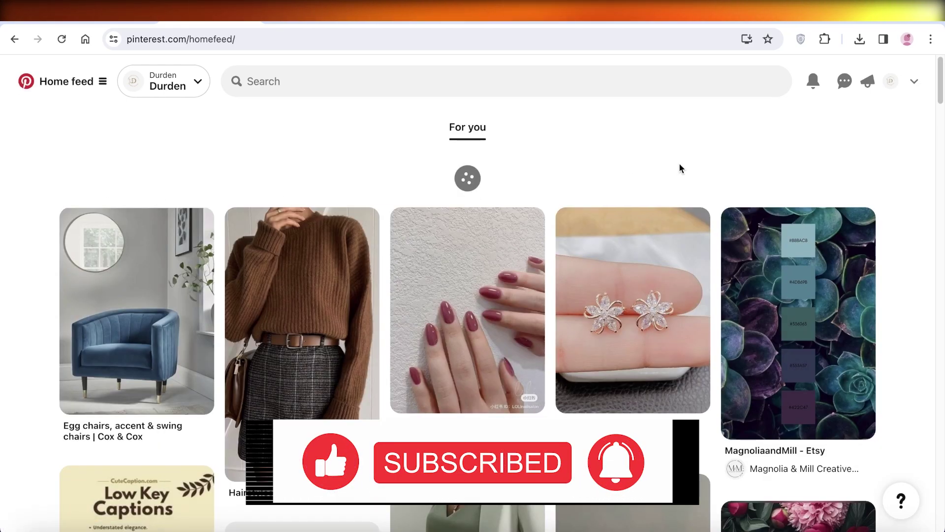